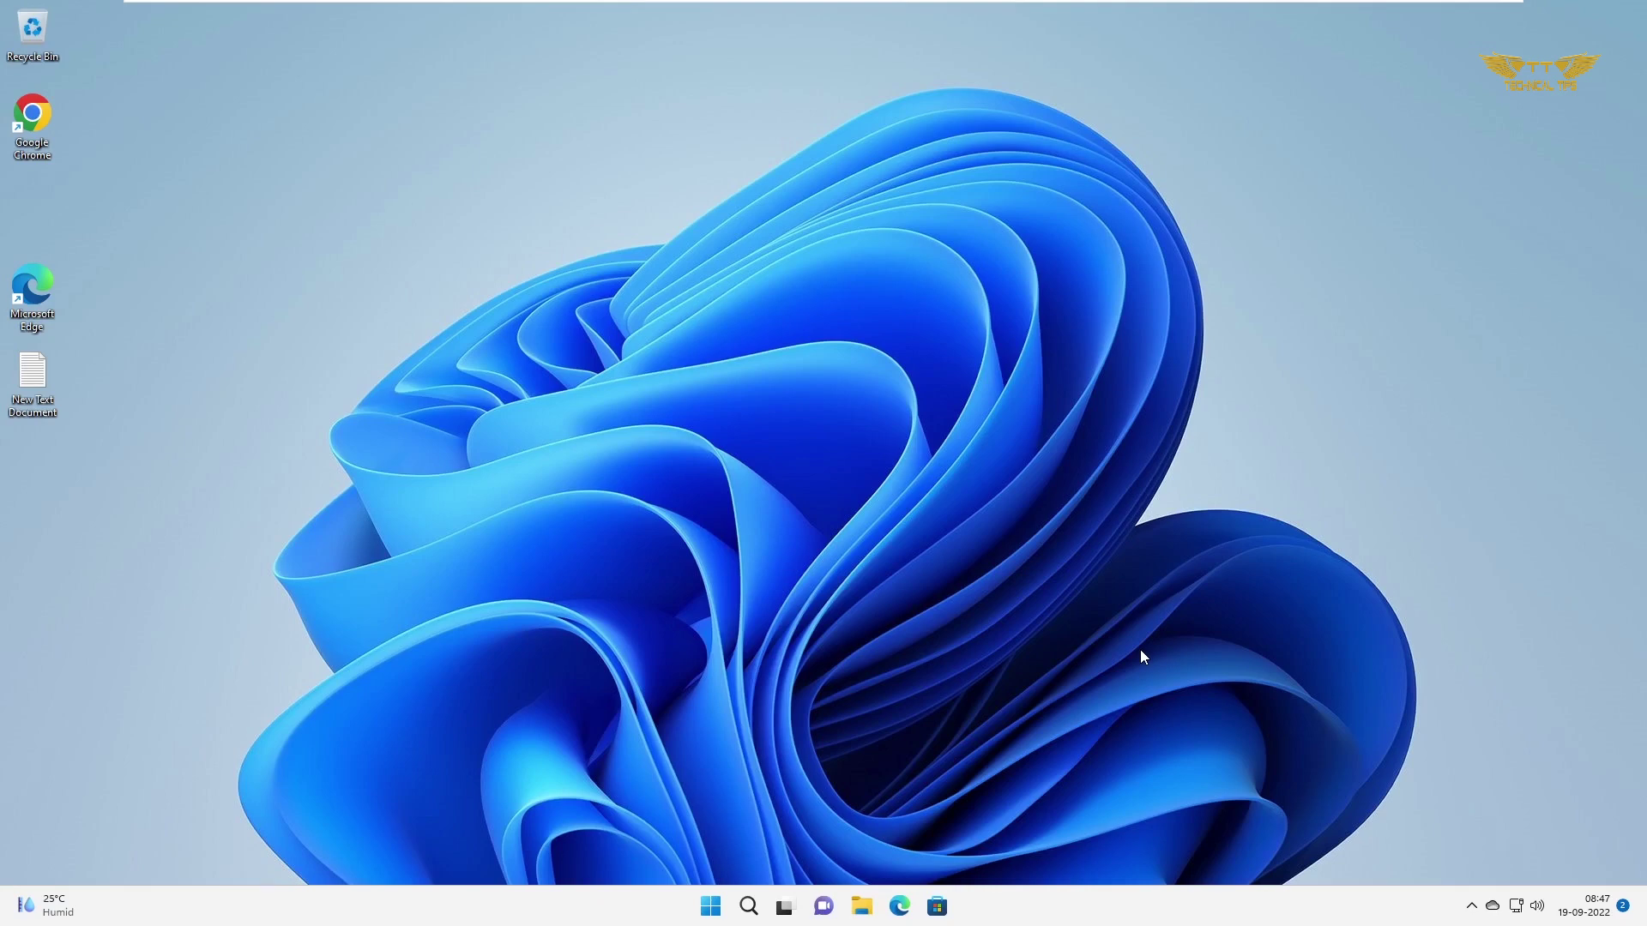
Run powercfg.cpl from the Run dialog to open Power Options
key("super+r")
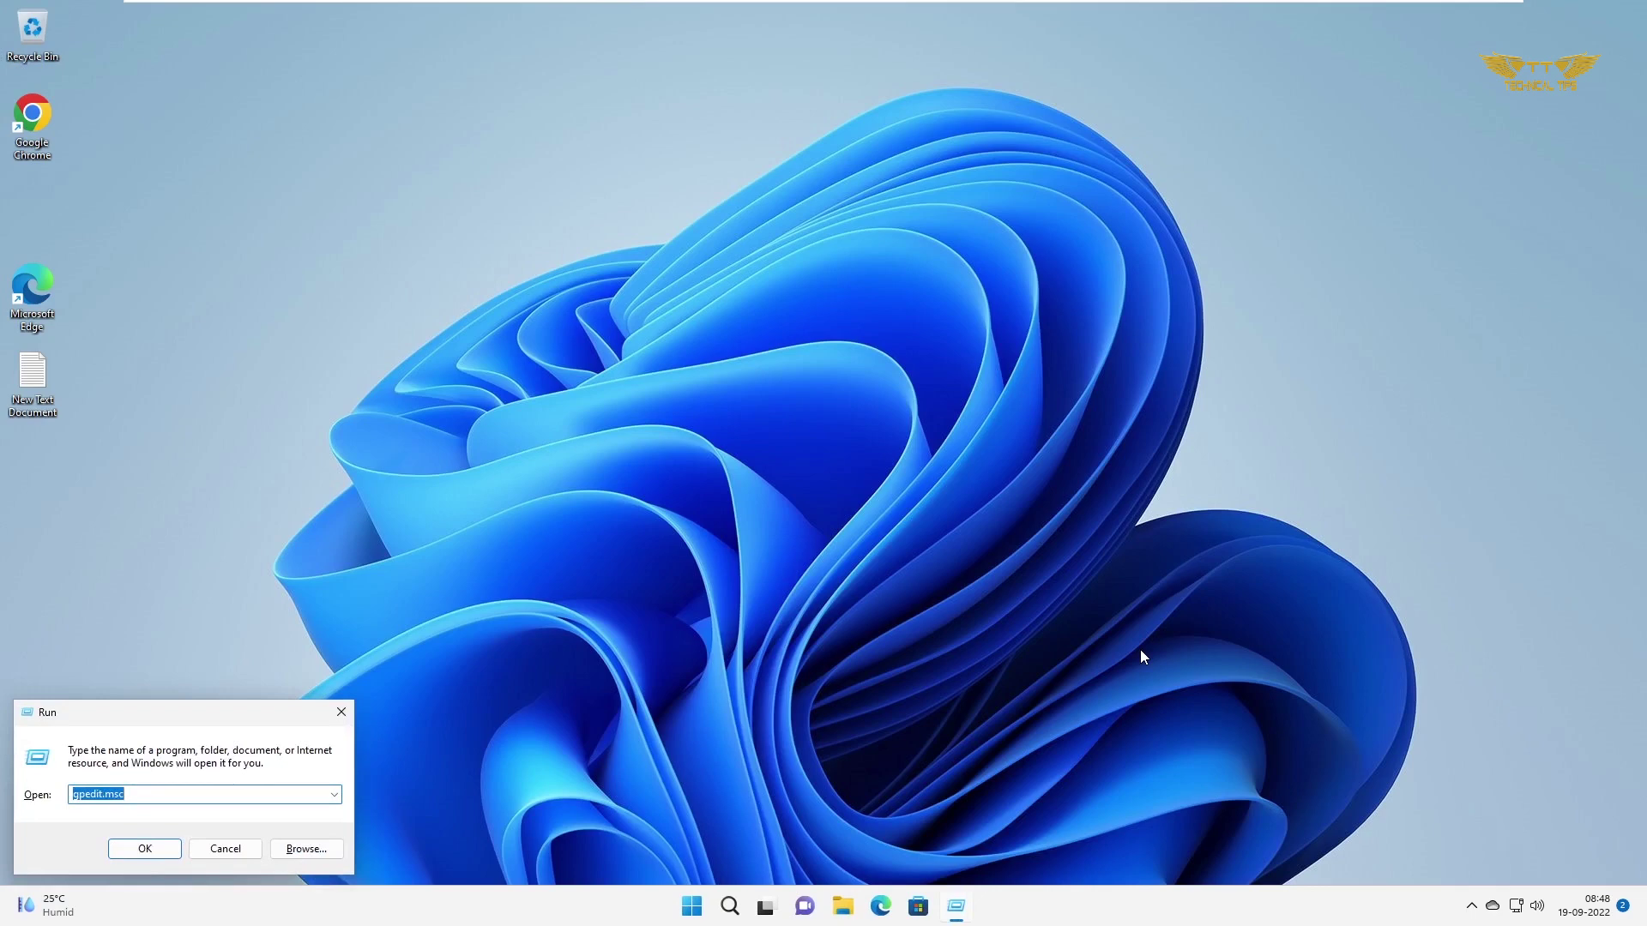
type("power")
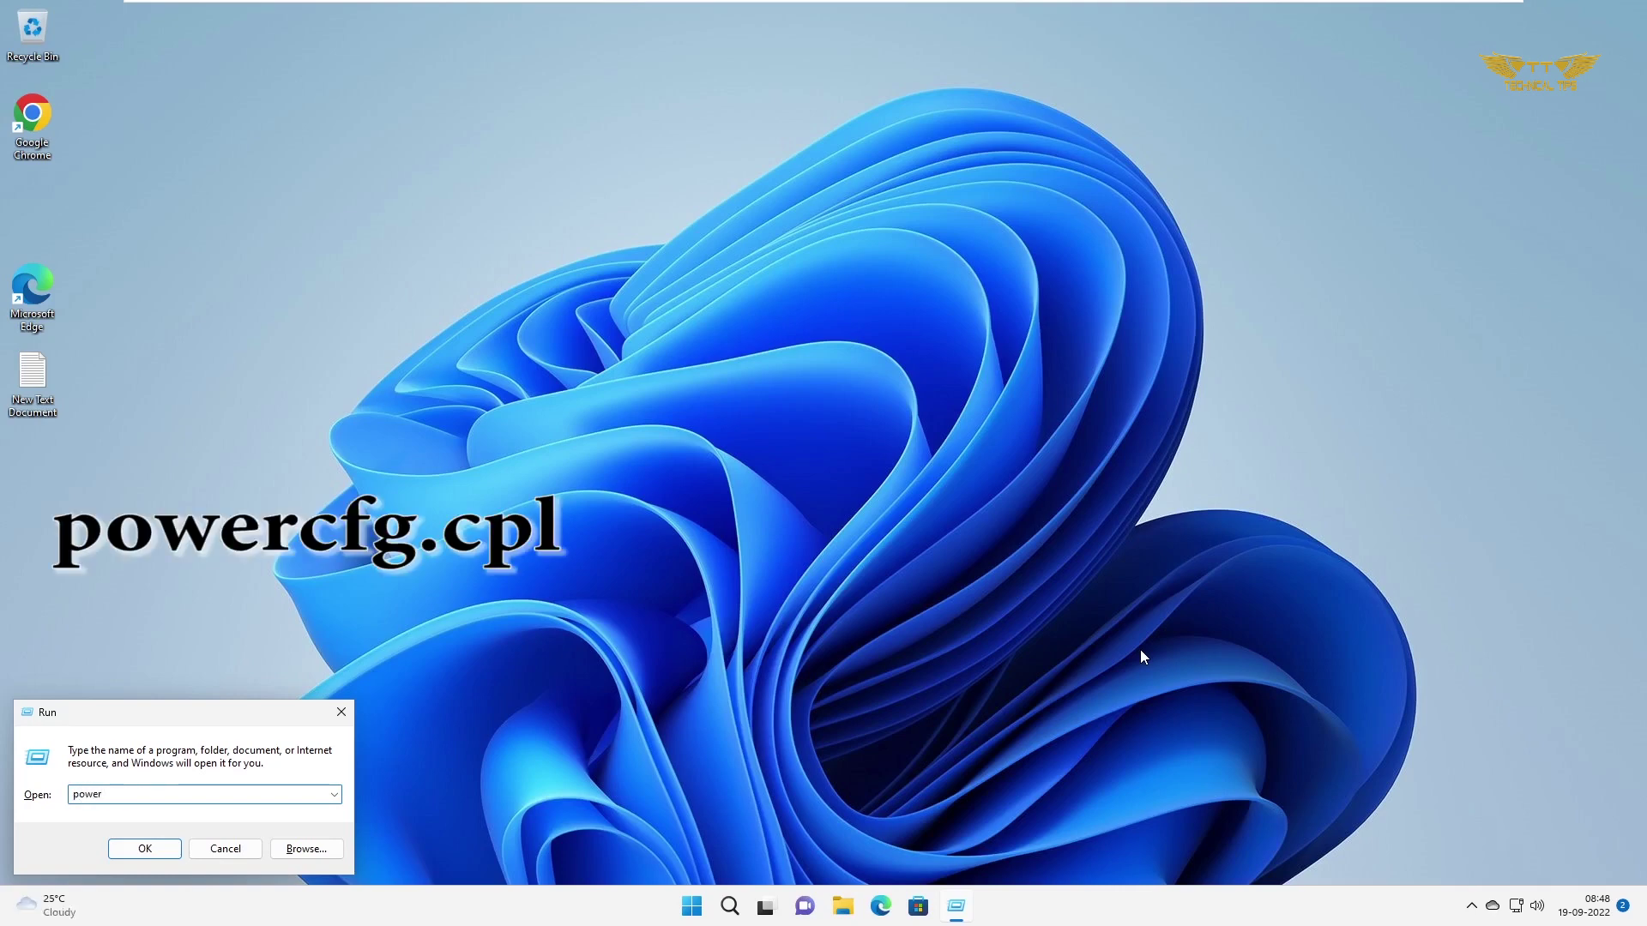
type("cf")
type("g")
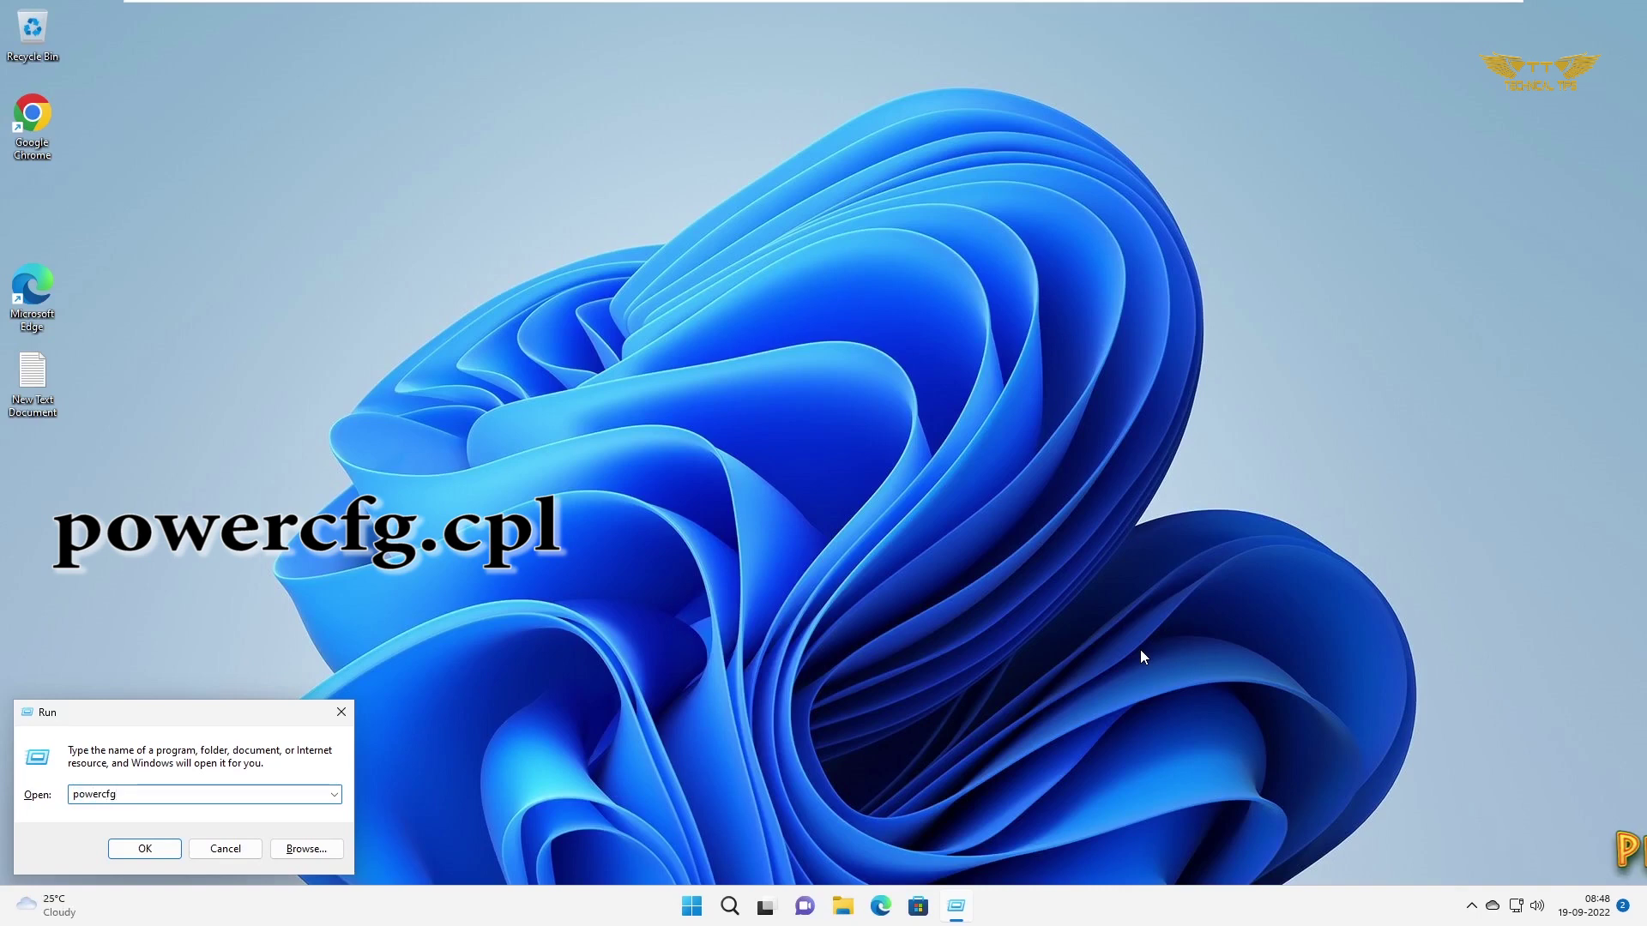
type(".")
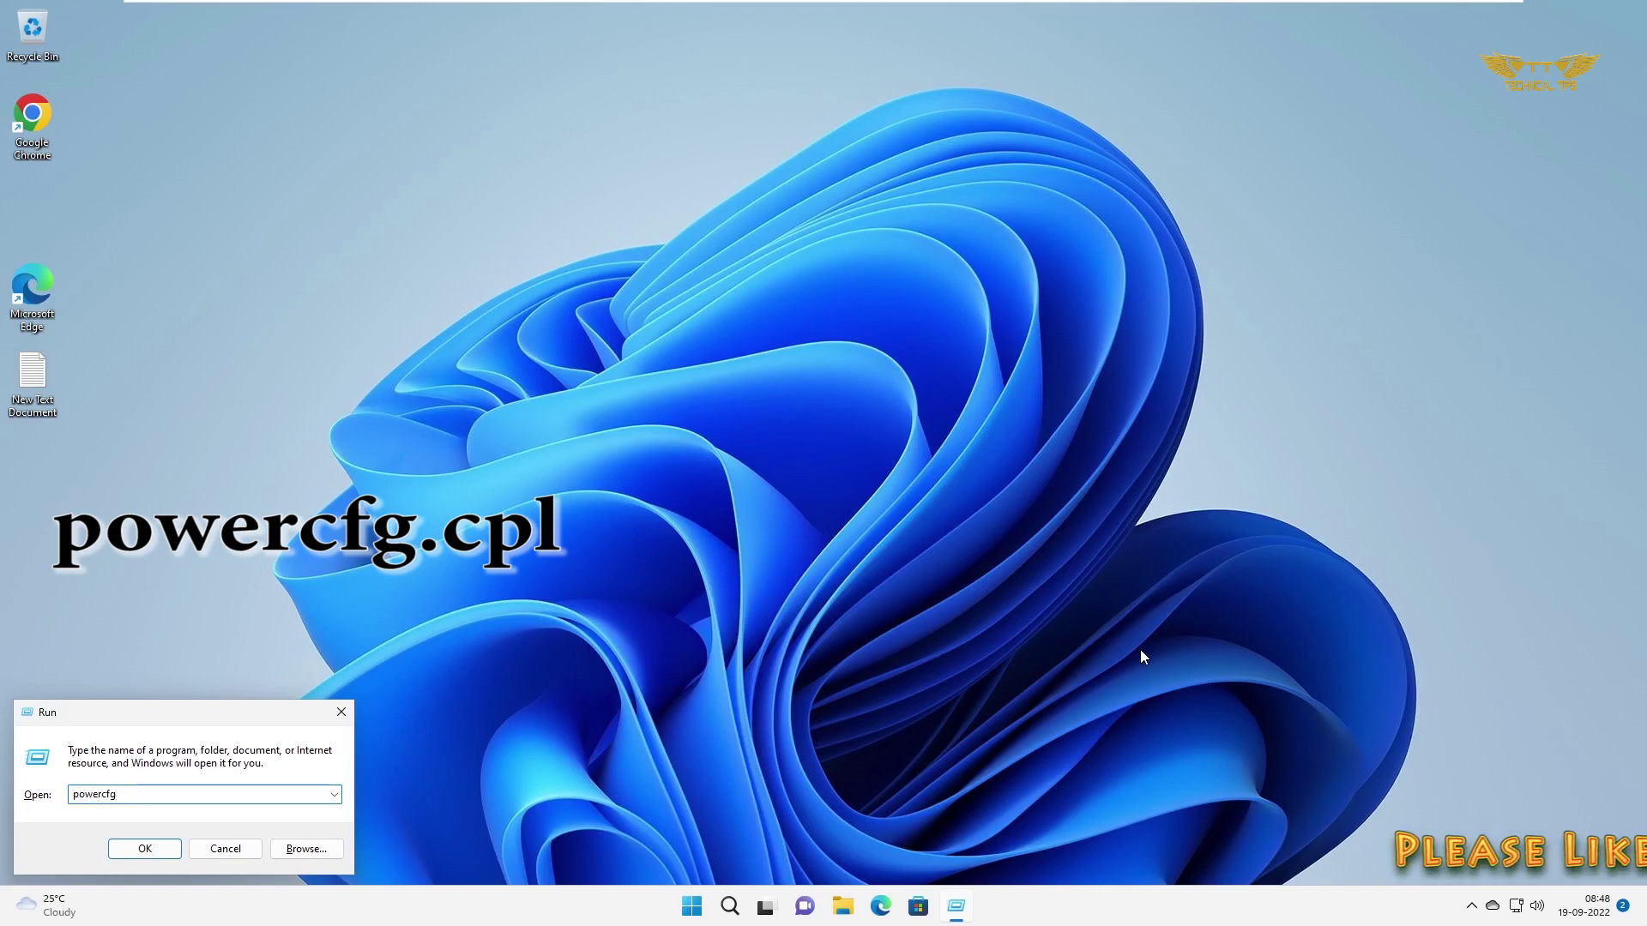
type("cp")
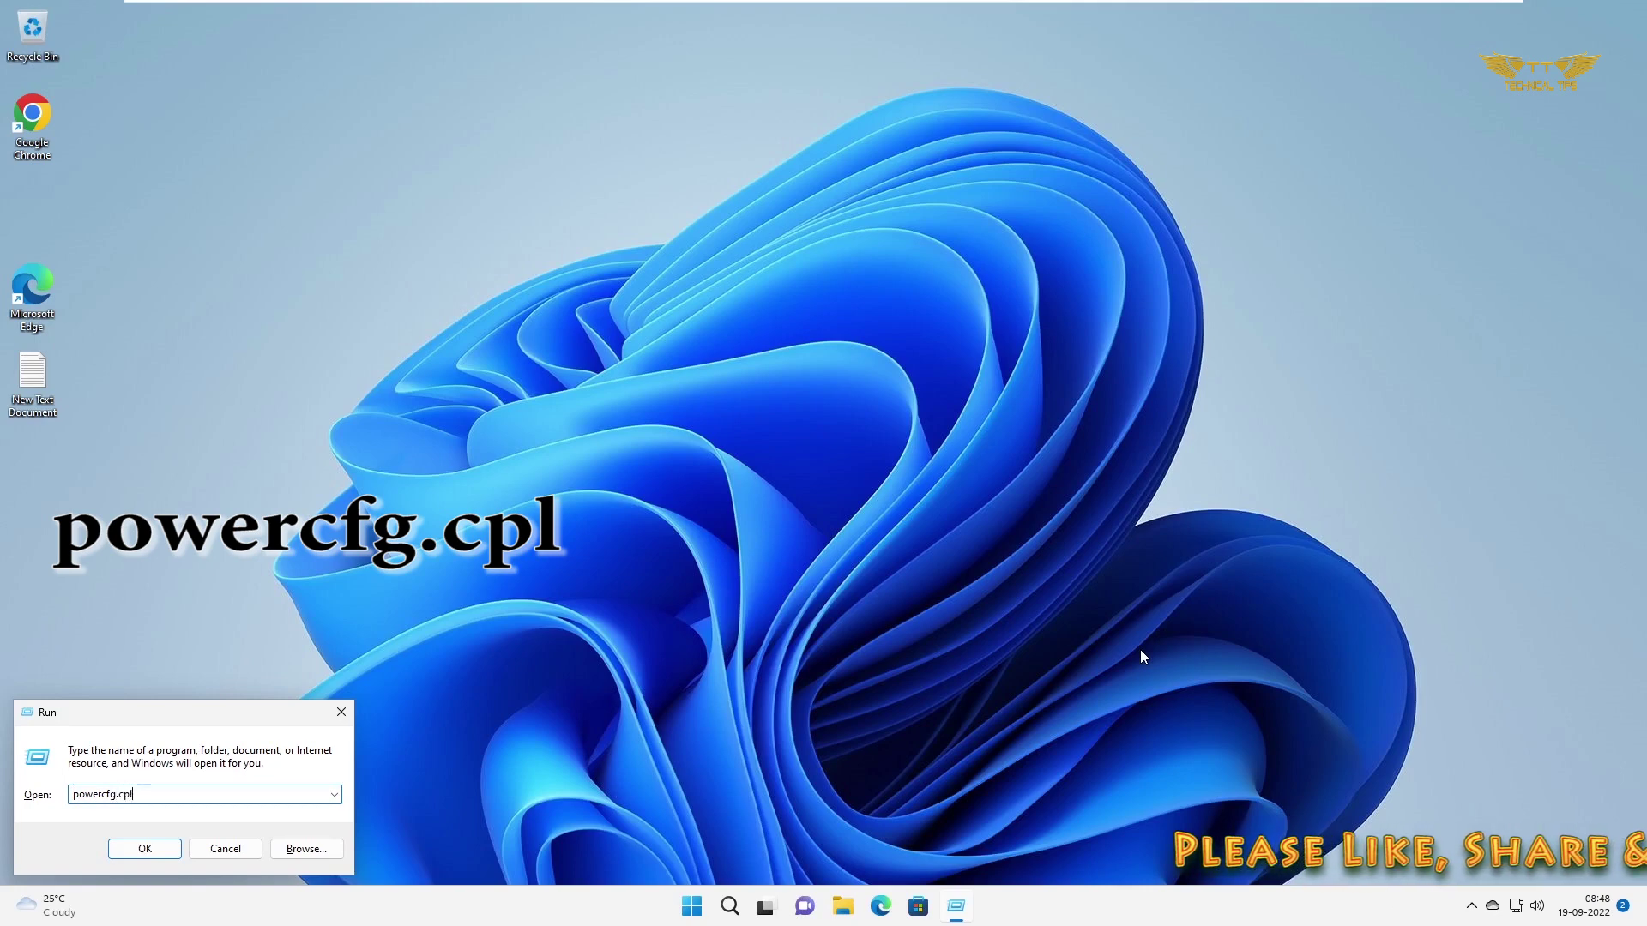
type("l")
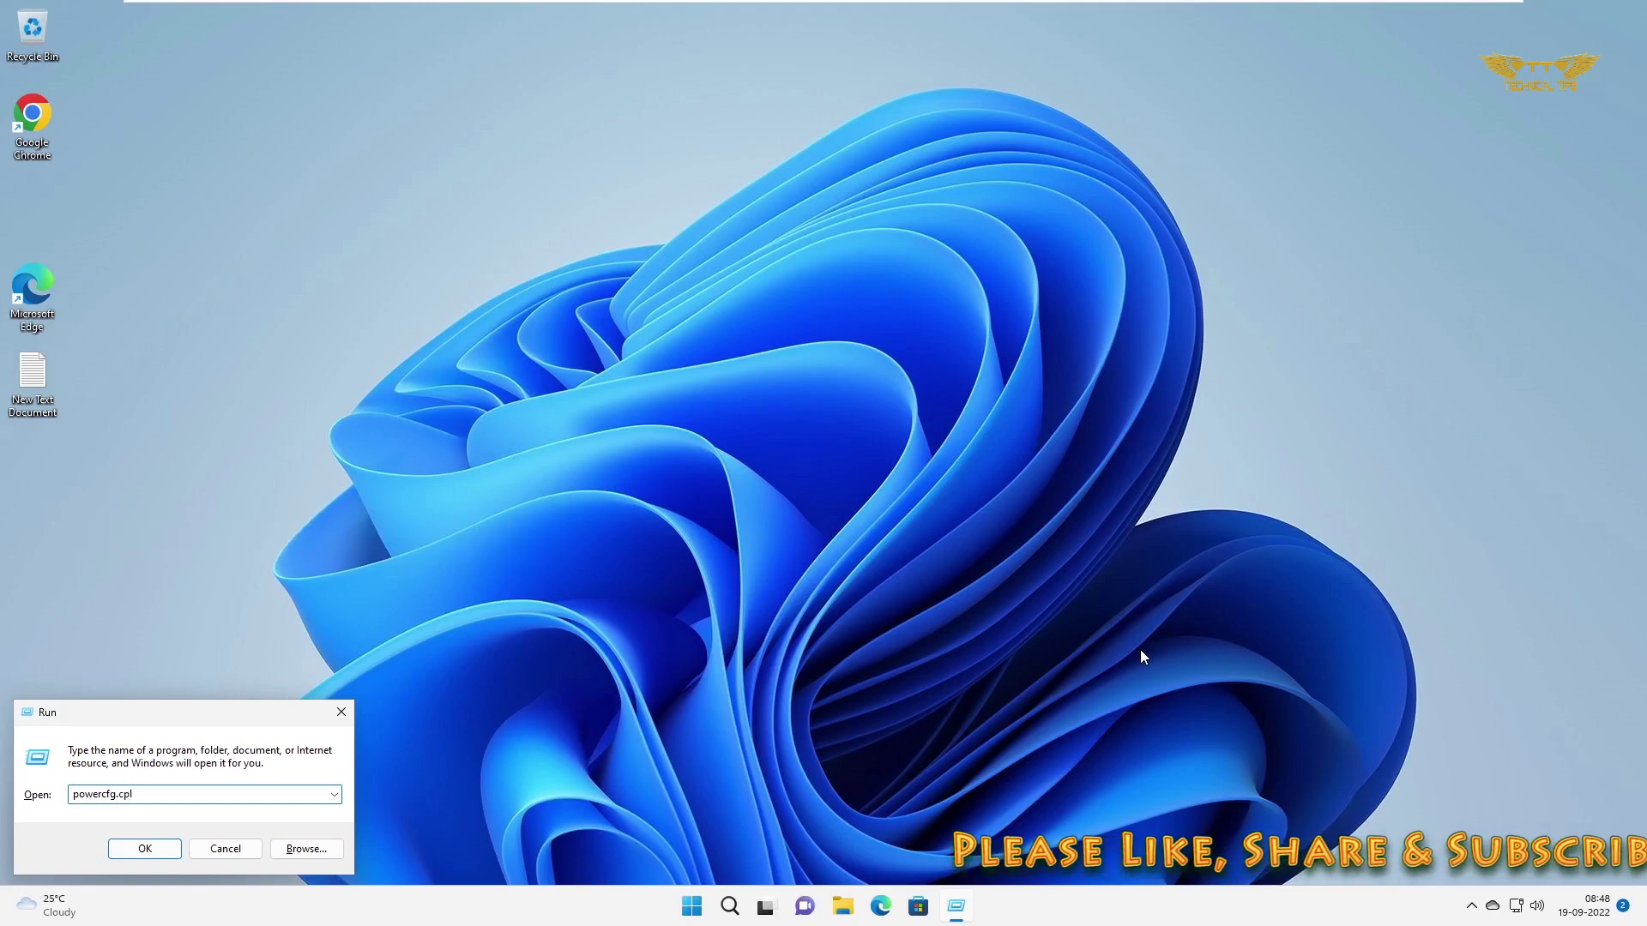
key("Return")
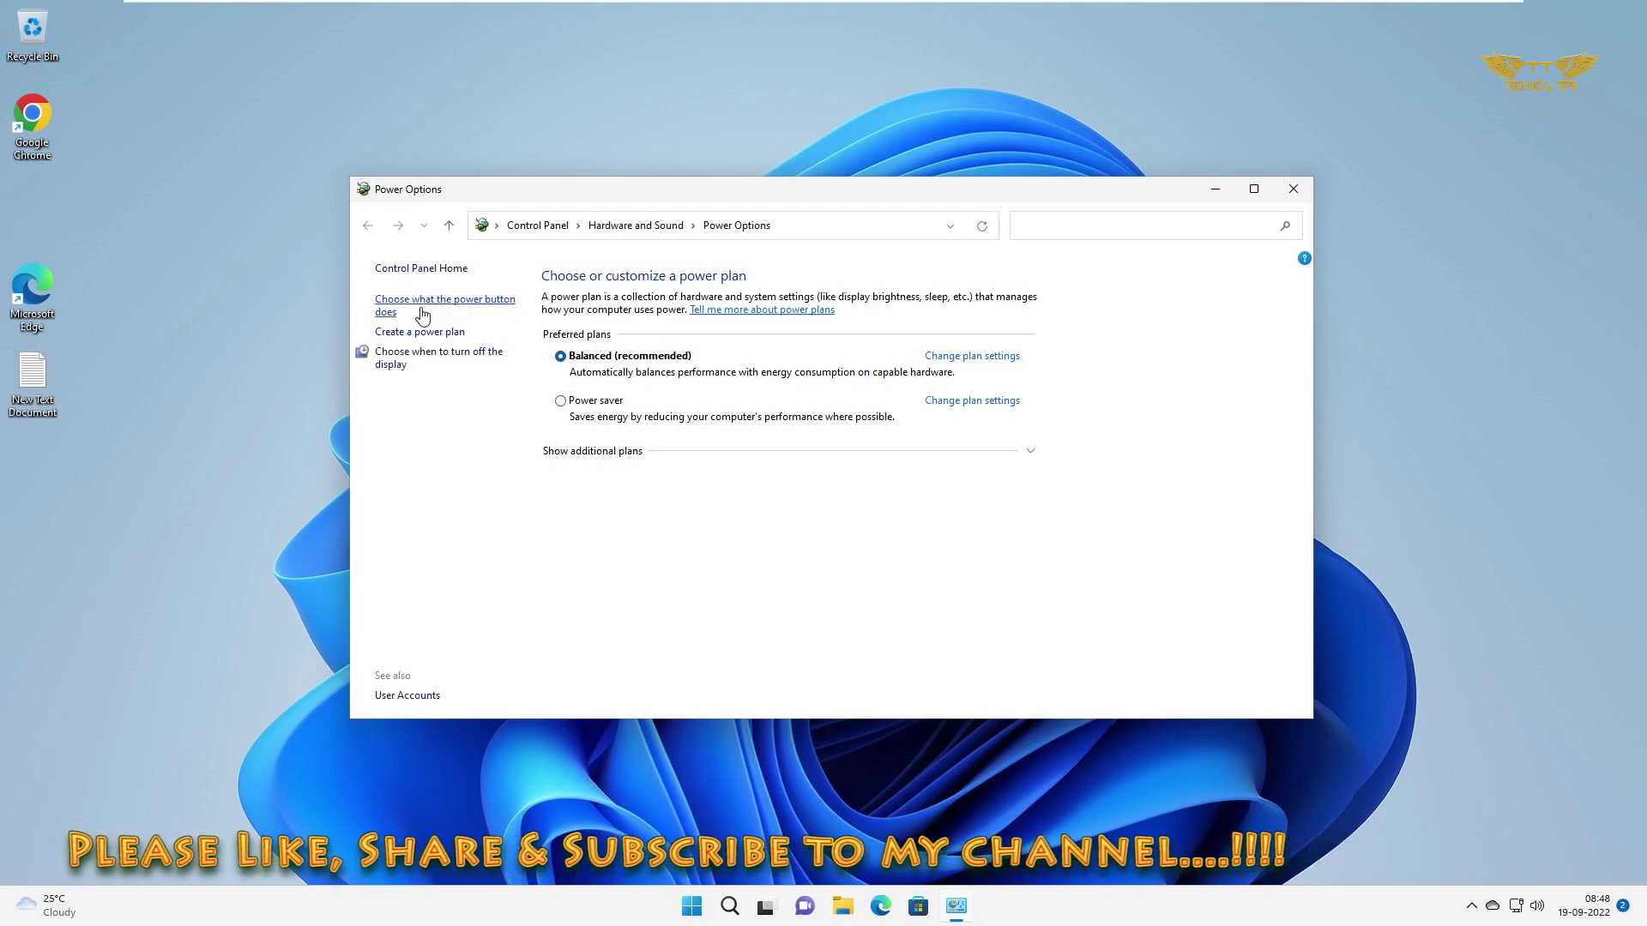
Open 'Choose what the power button does', unlock the unavailable shutdown settings, then minimize the window
left_click(423, 305)
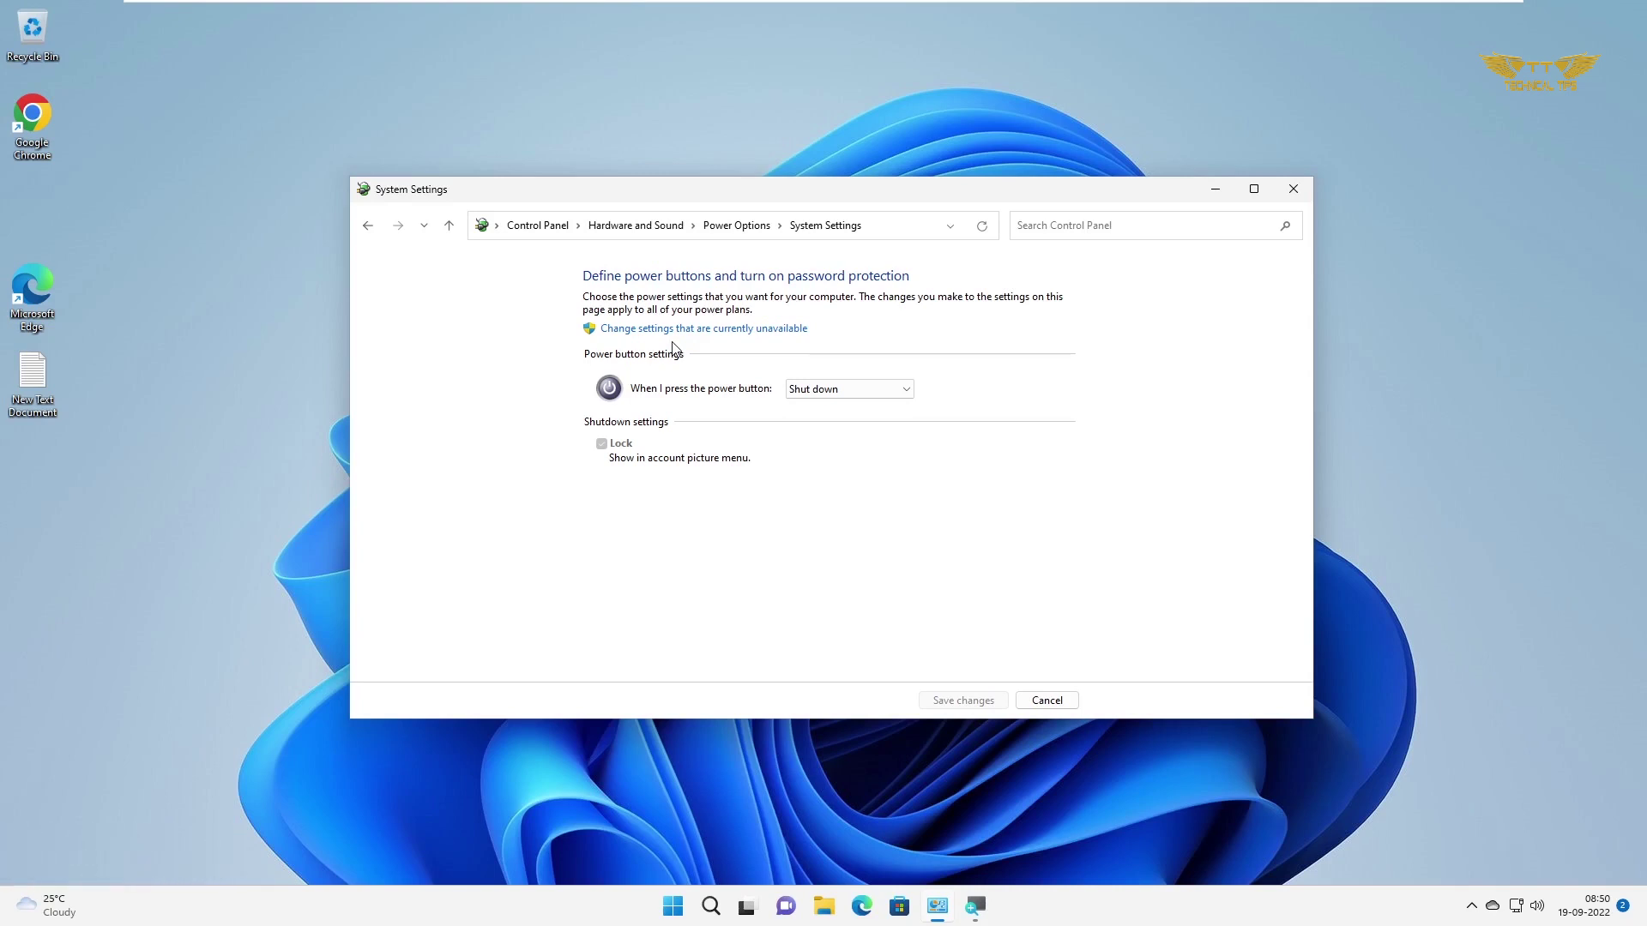
left_click(673, 330)
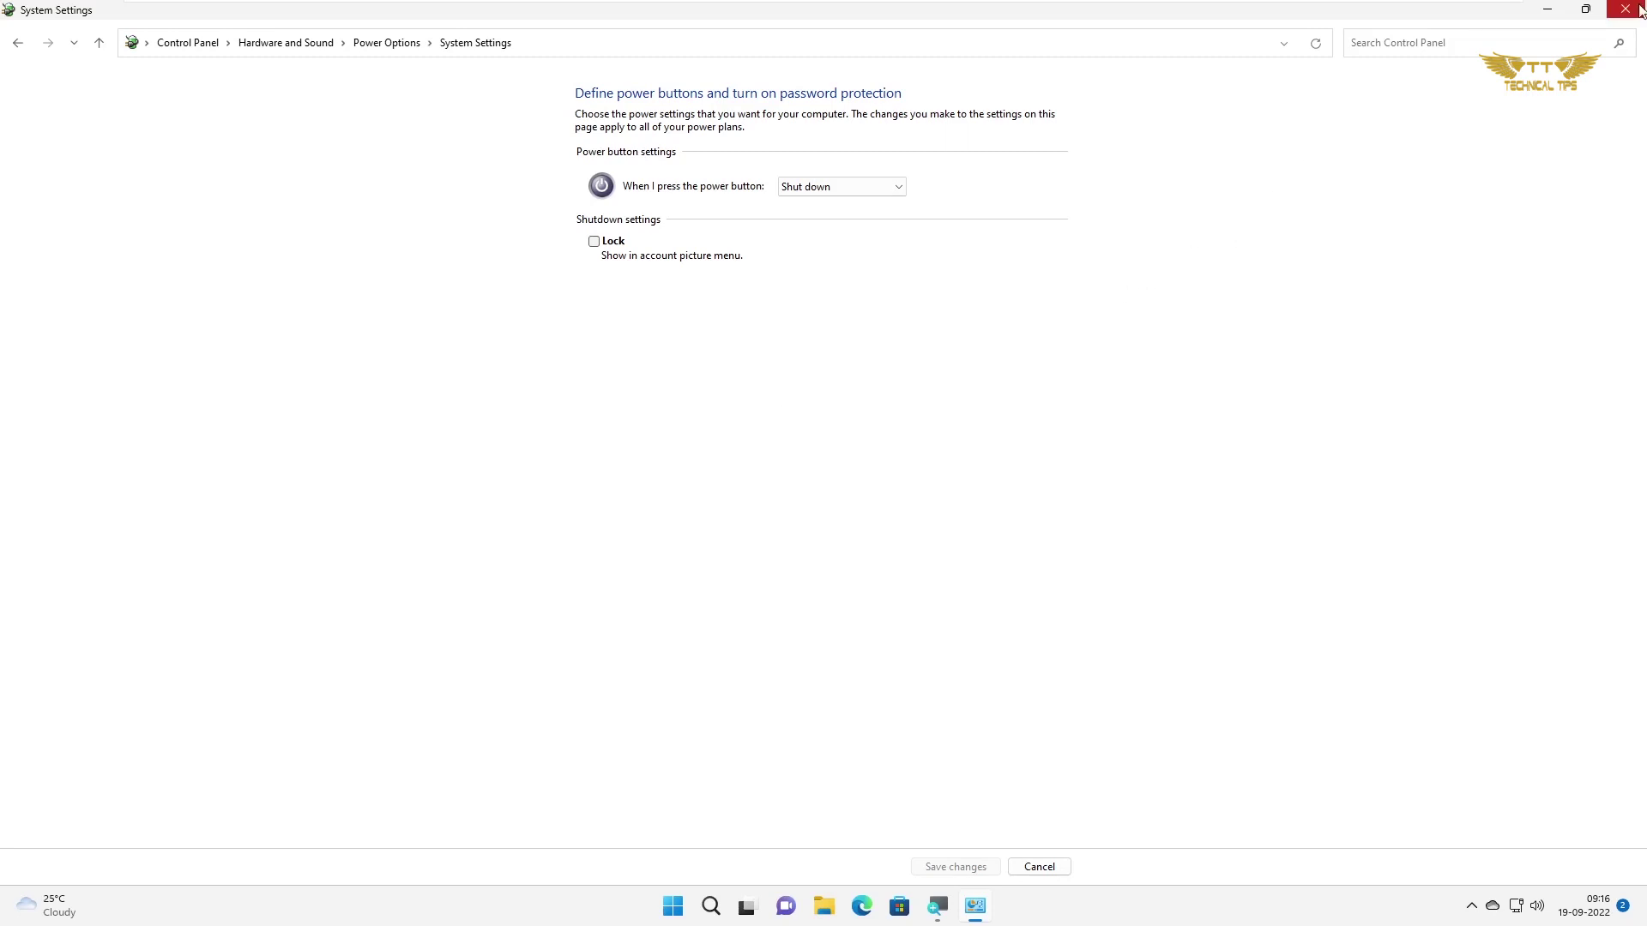
left_click(1547, 9)
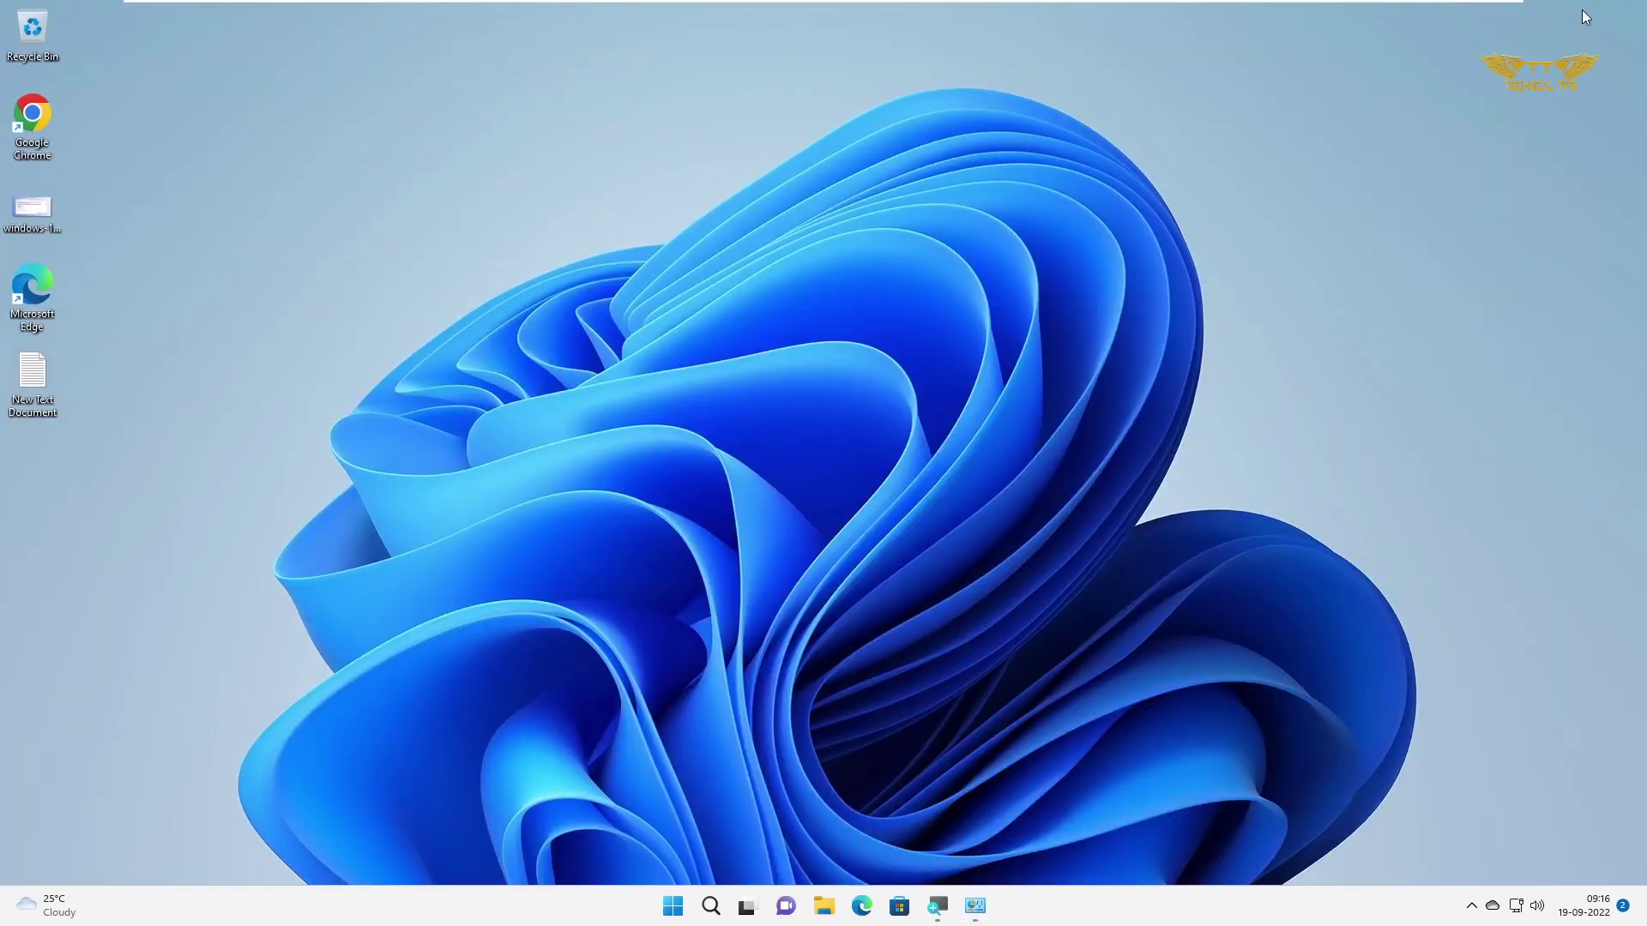
Open the desktop windows-11-fast-startup .webp image in Google Chrome
double_click(40, 223)
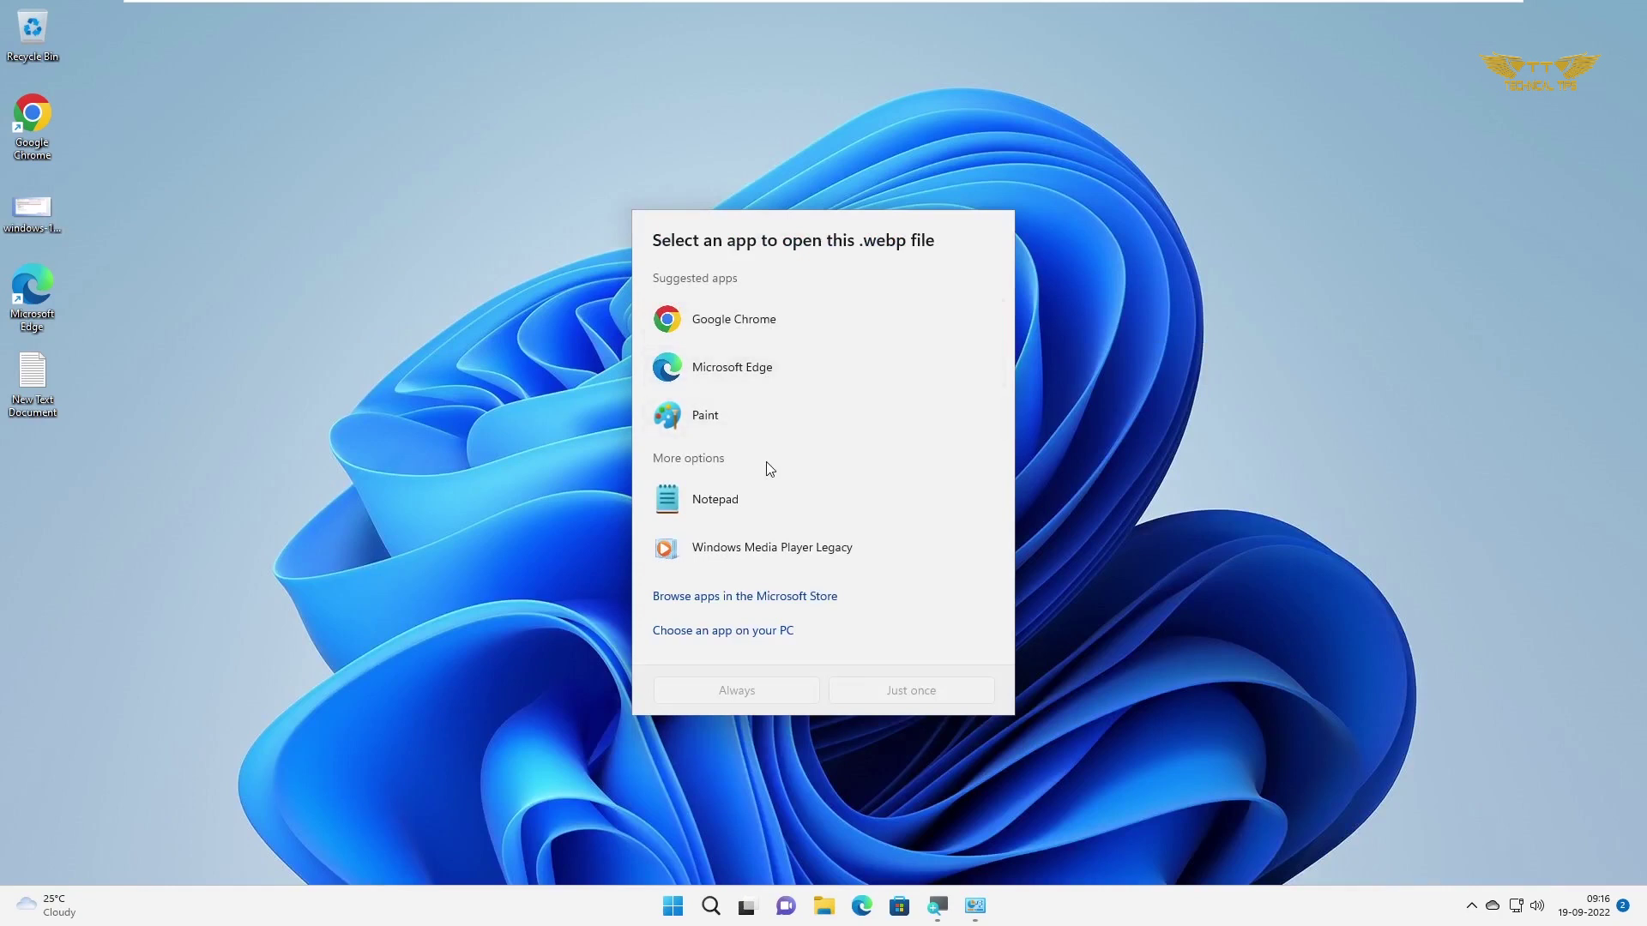
double_click(722, 331)
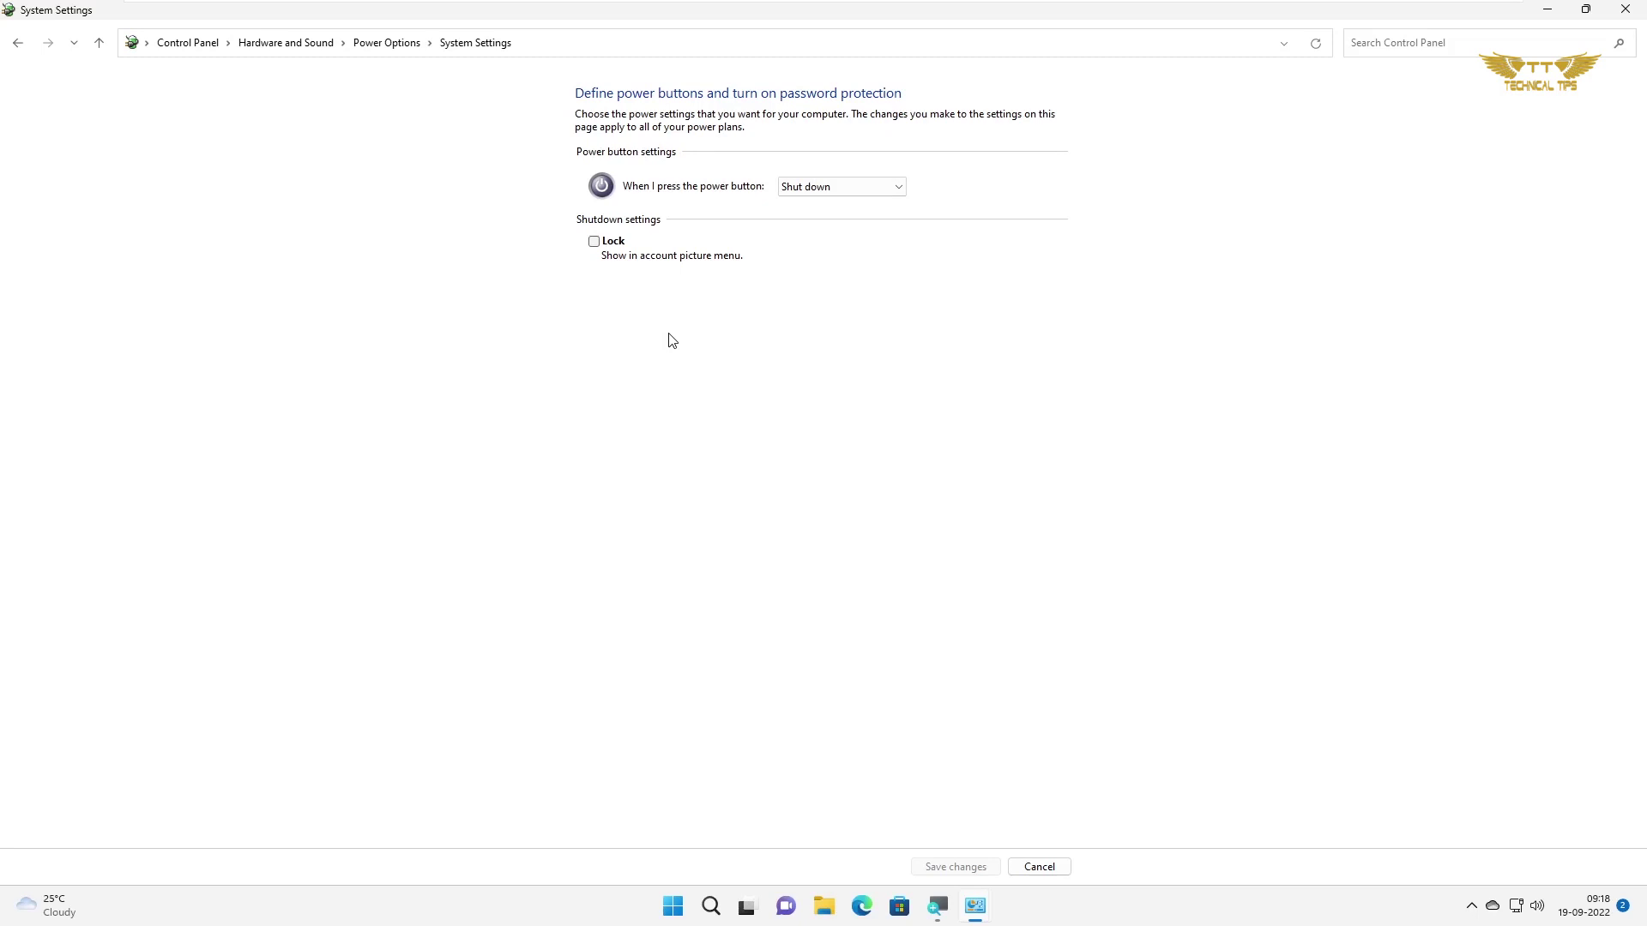
Launch Command Prompt as administrator from a cmd search, approving the UAC prompt
mouse_move(710, 906)
left_click(714, 907)
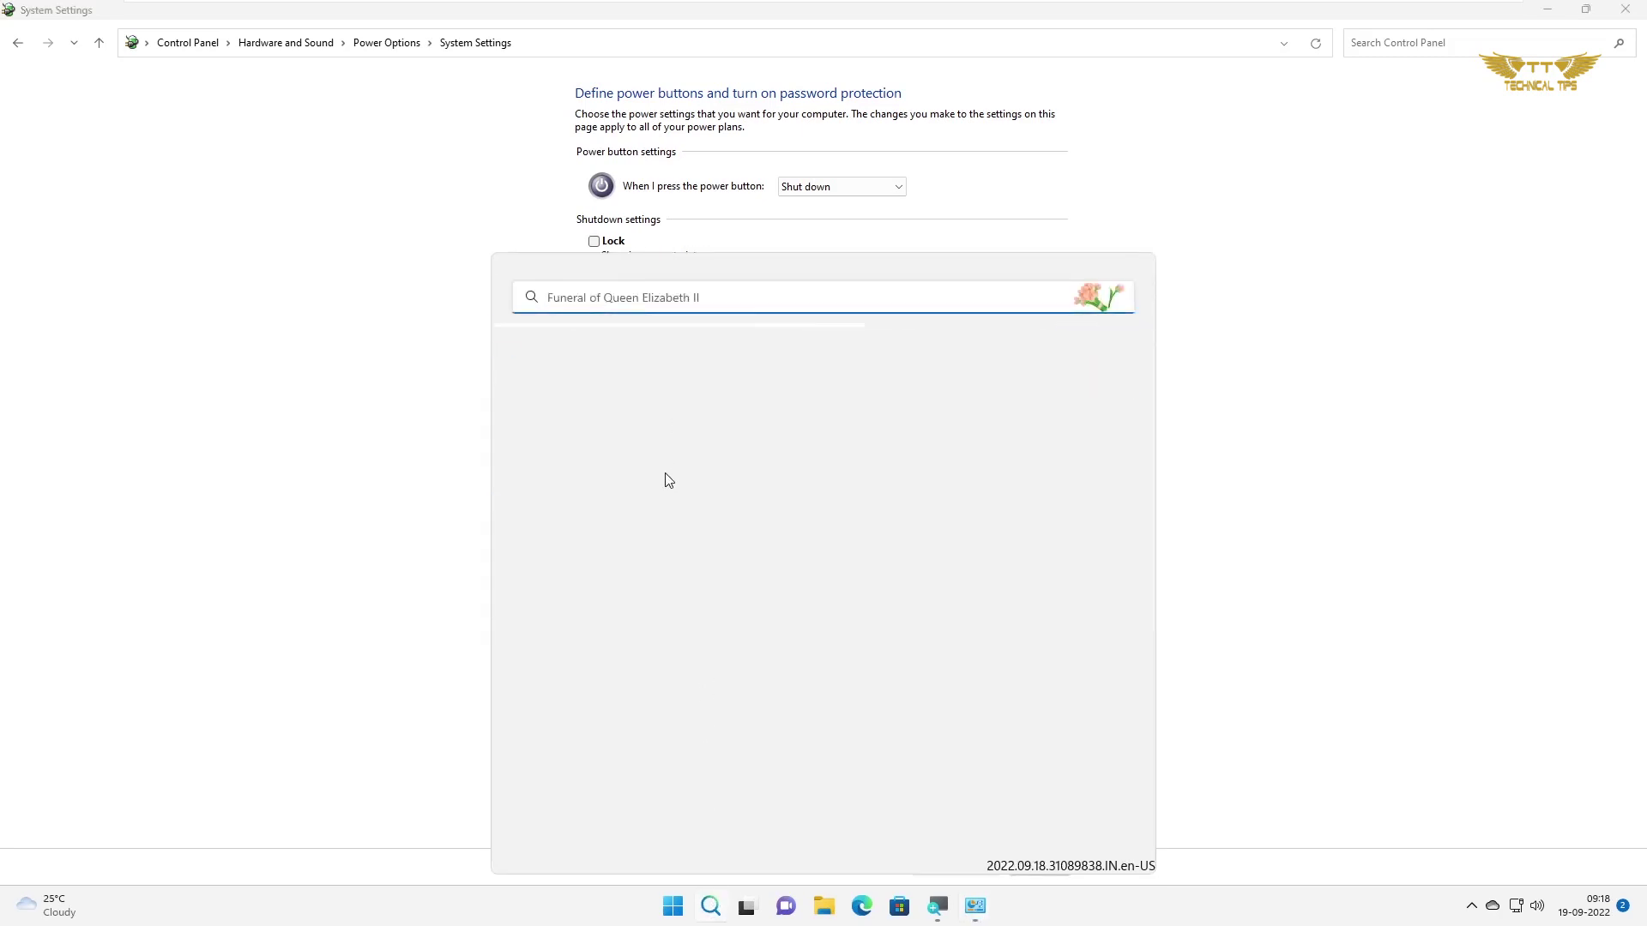
type("cmd")
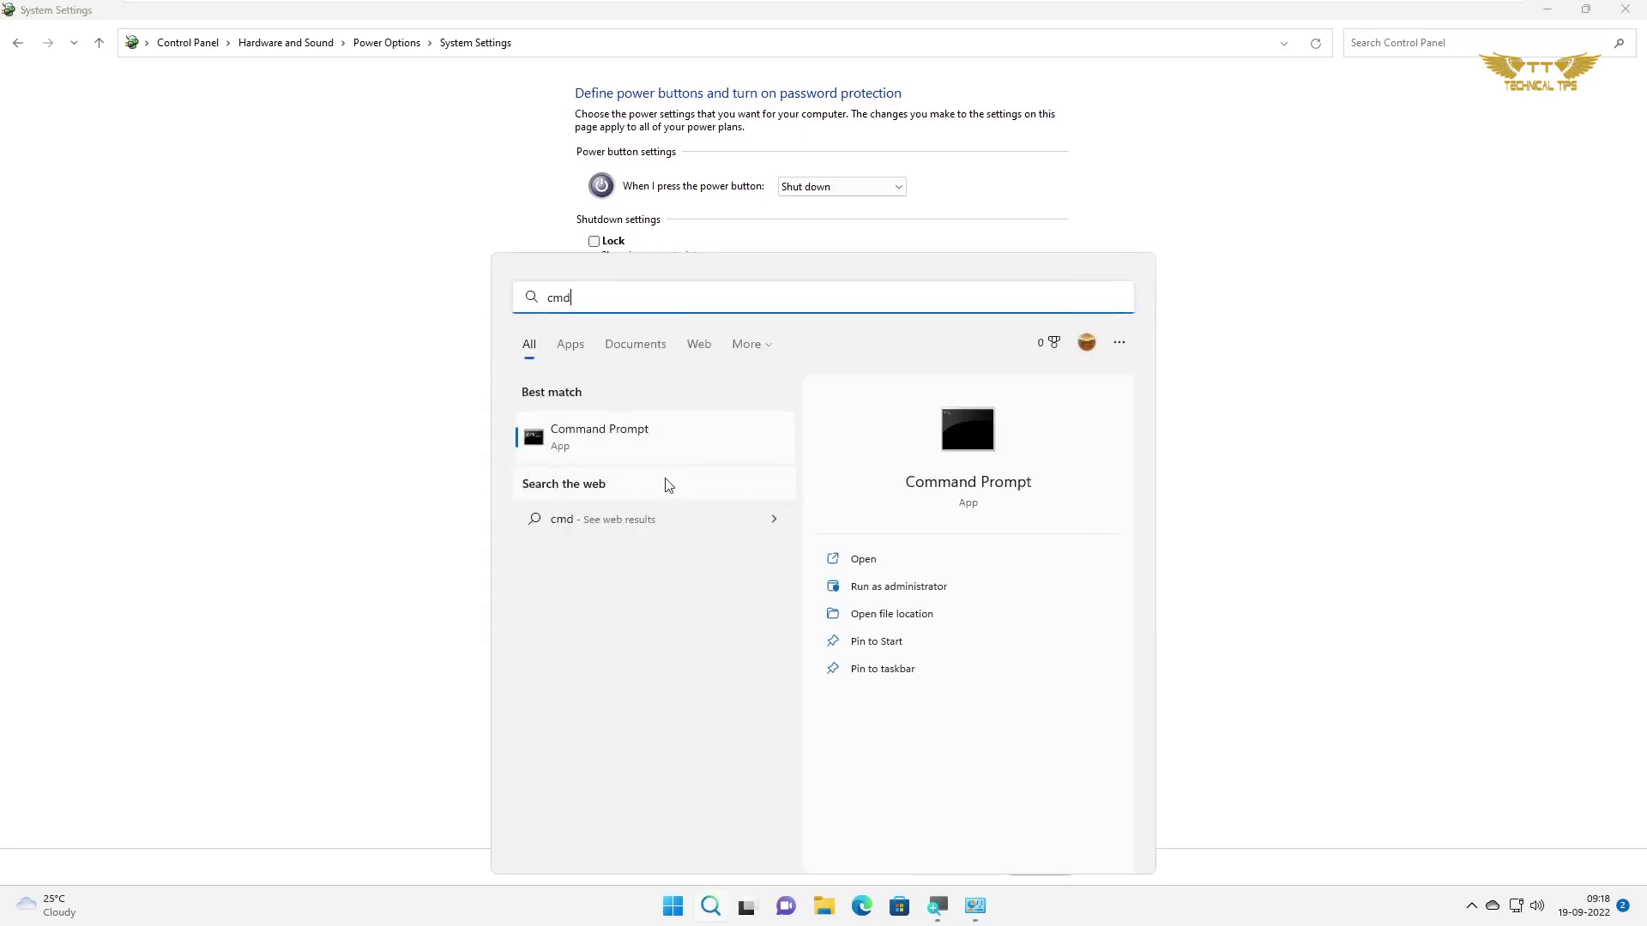
left_click(889, 589)
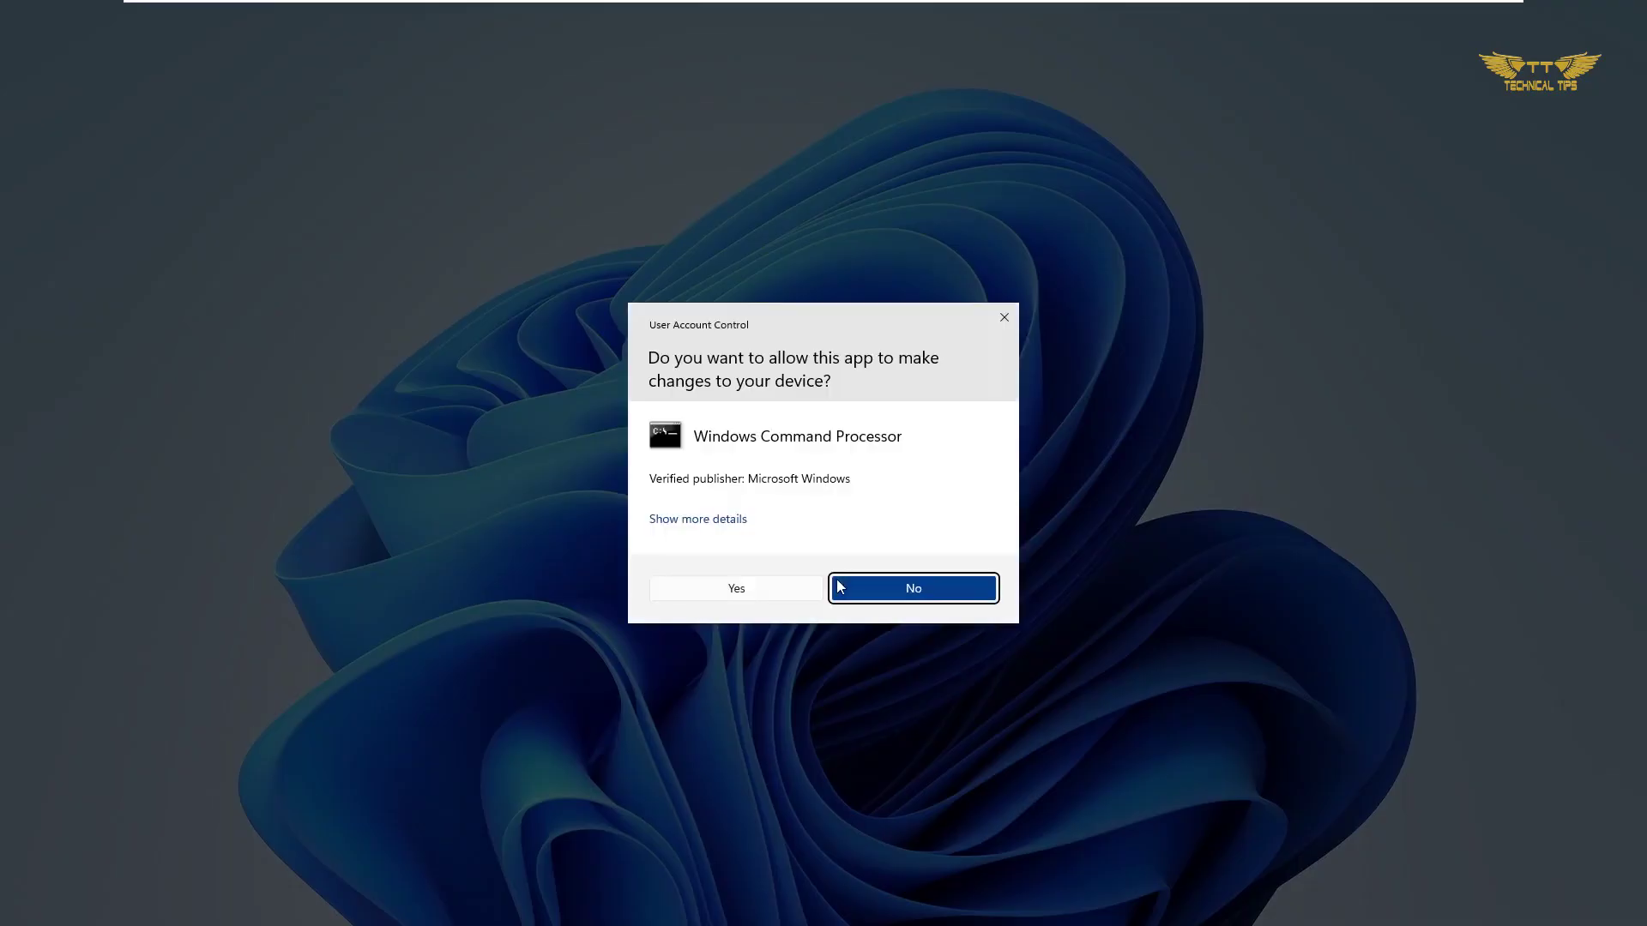
left_click(727, 588)
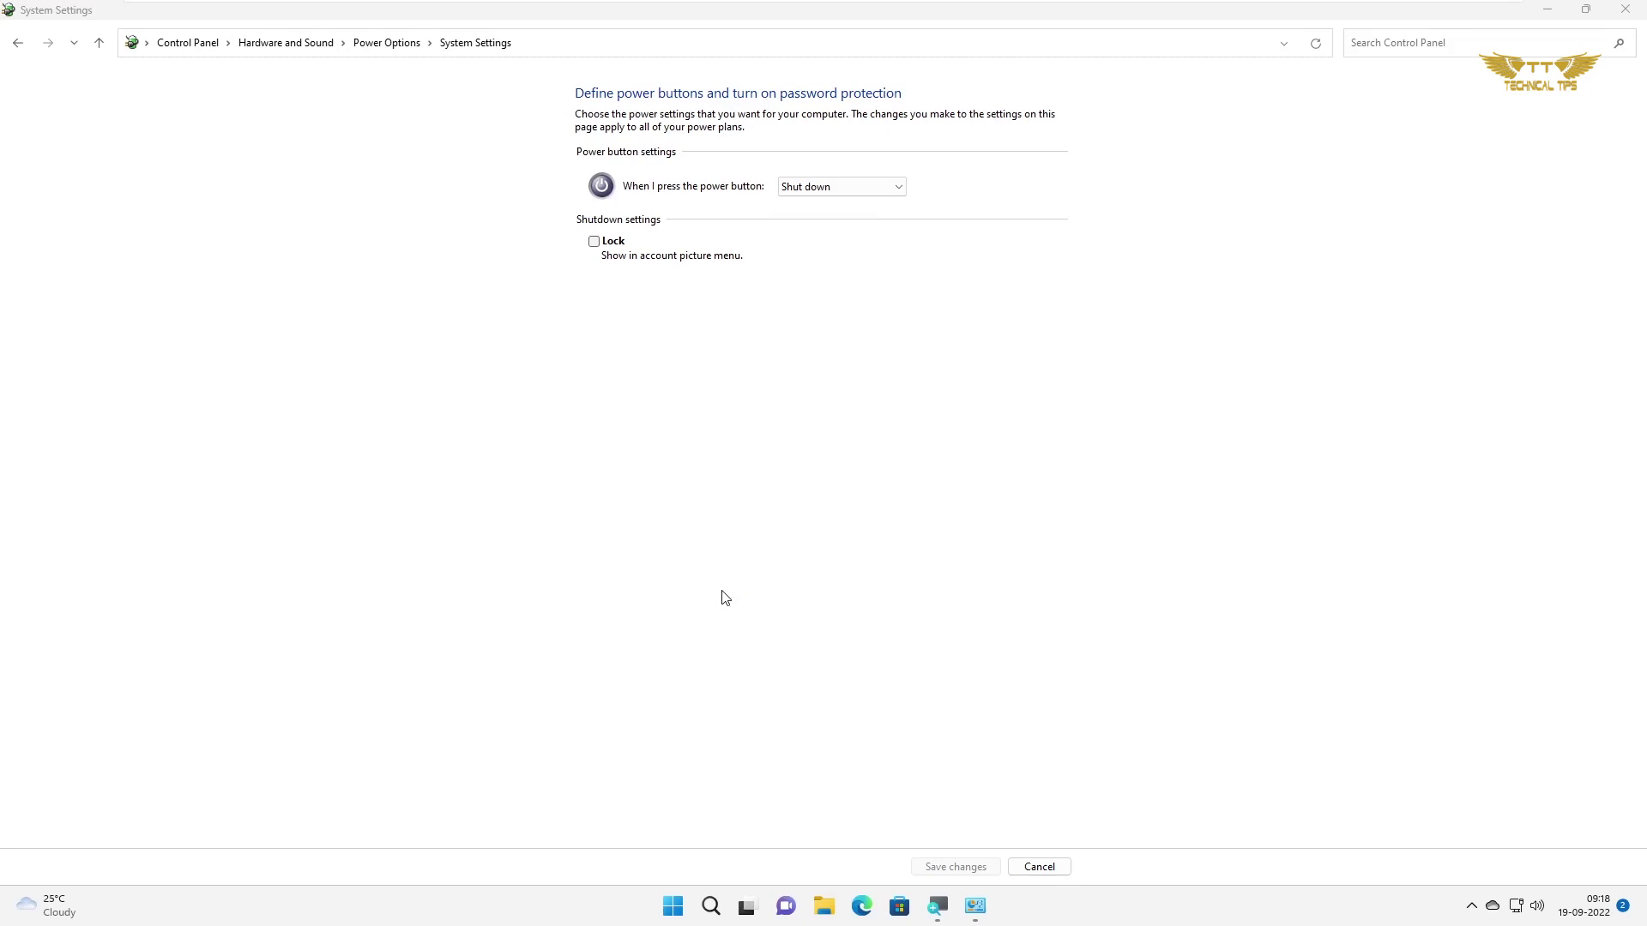
left_click(1548, 12)
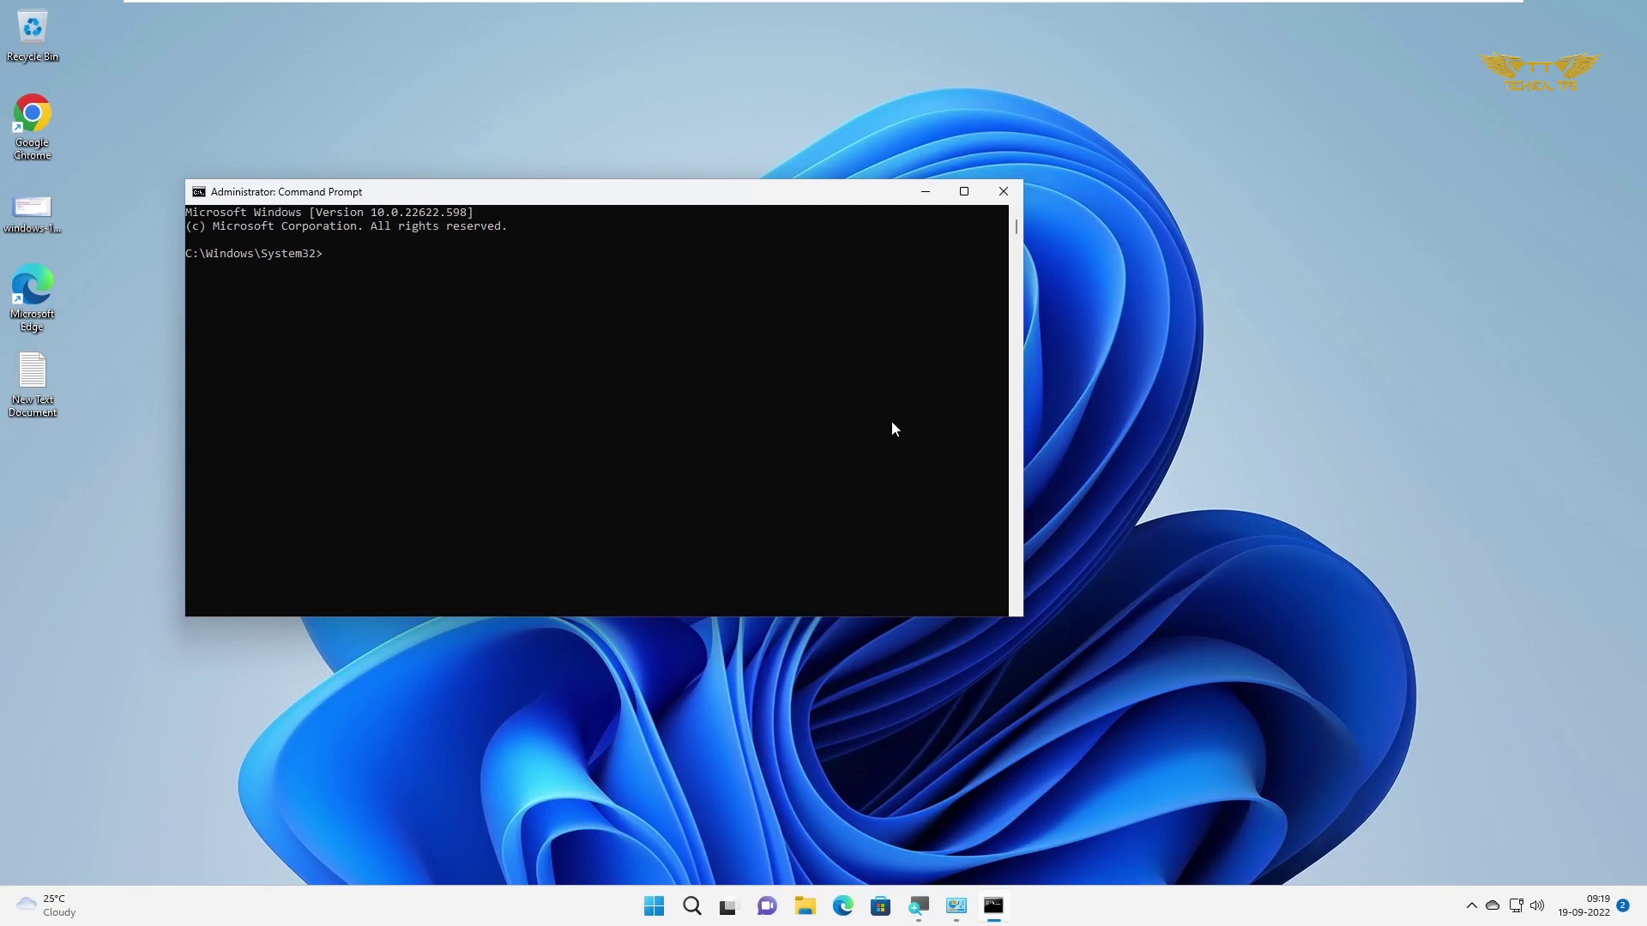
Run 'powercfg /hibernate on', which reports hibernation is unsupported on this system
type("po")
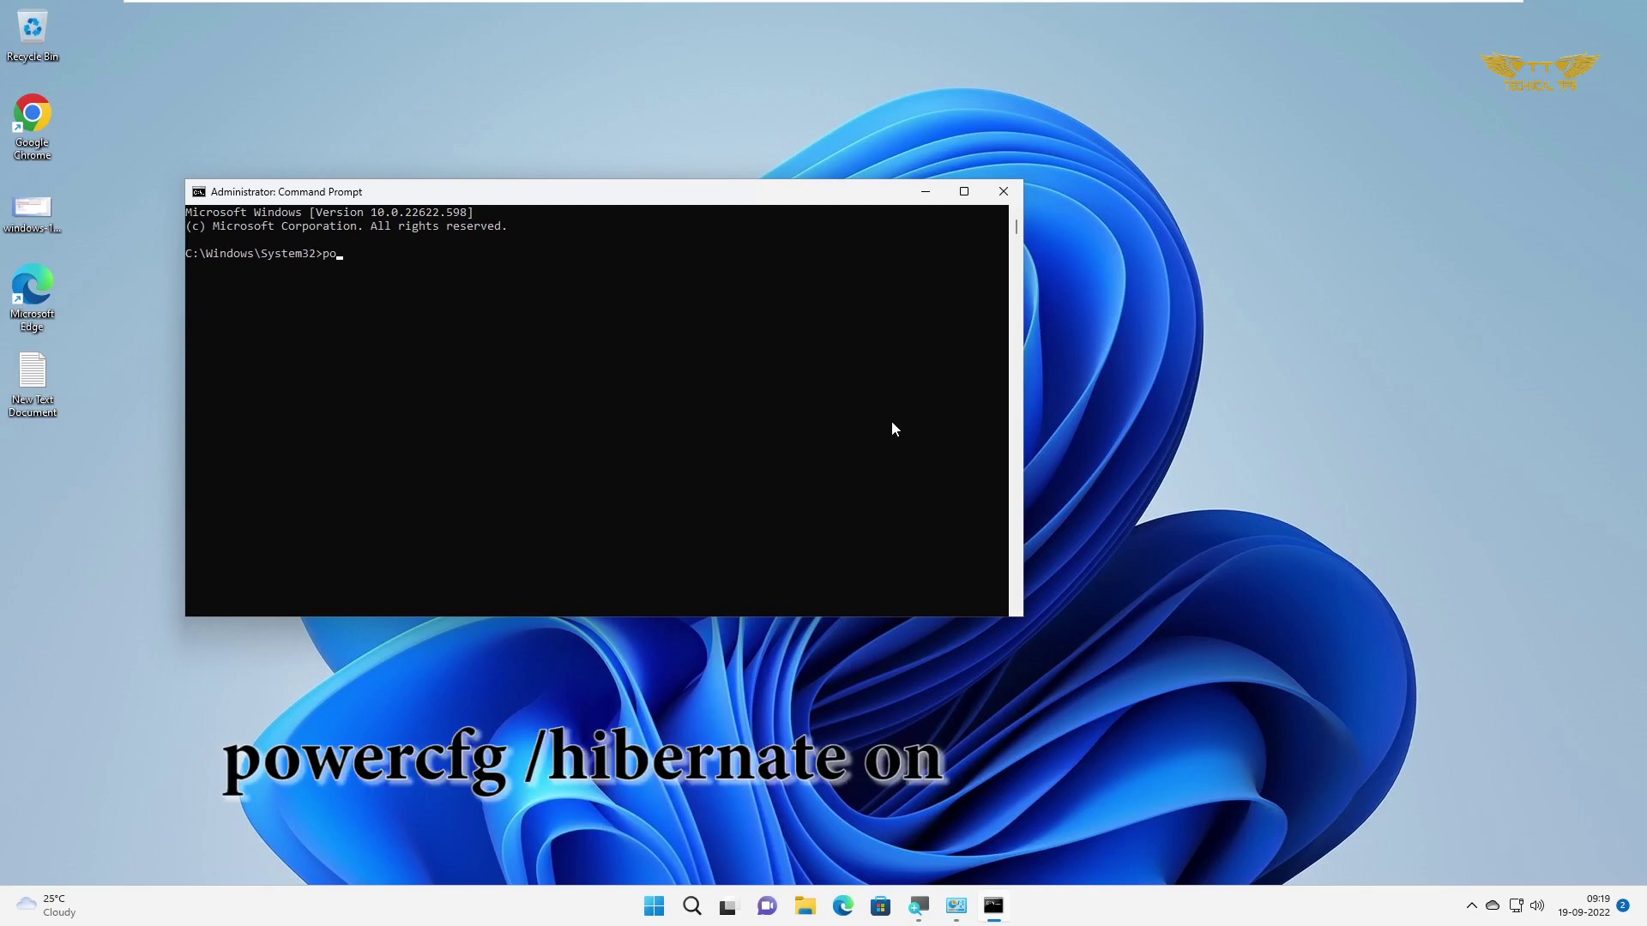
type("werc")
type("fg")
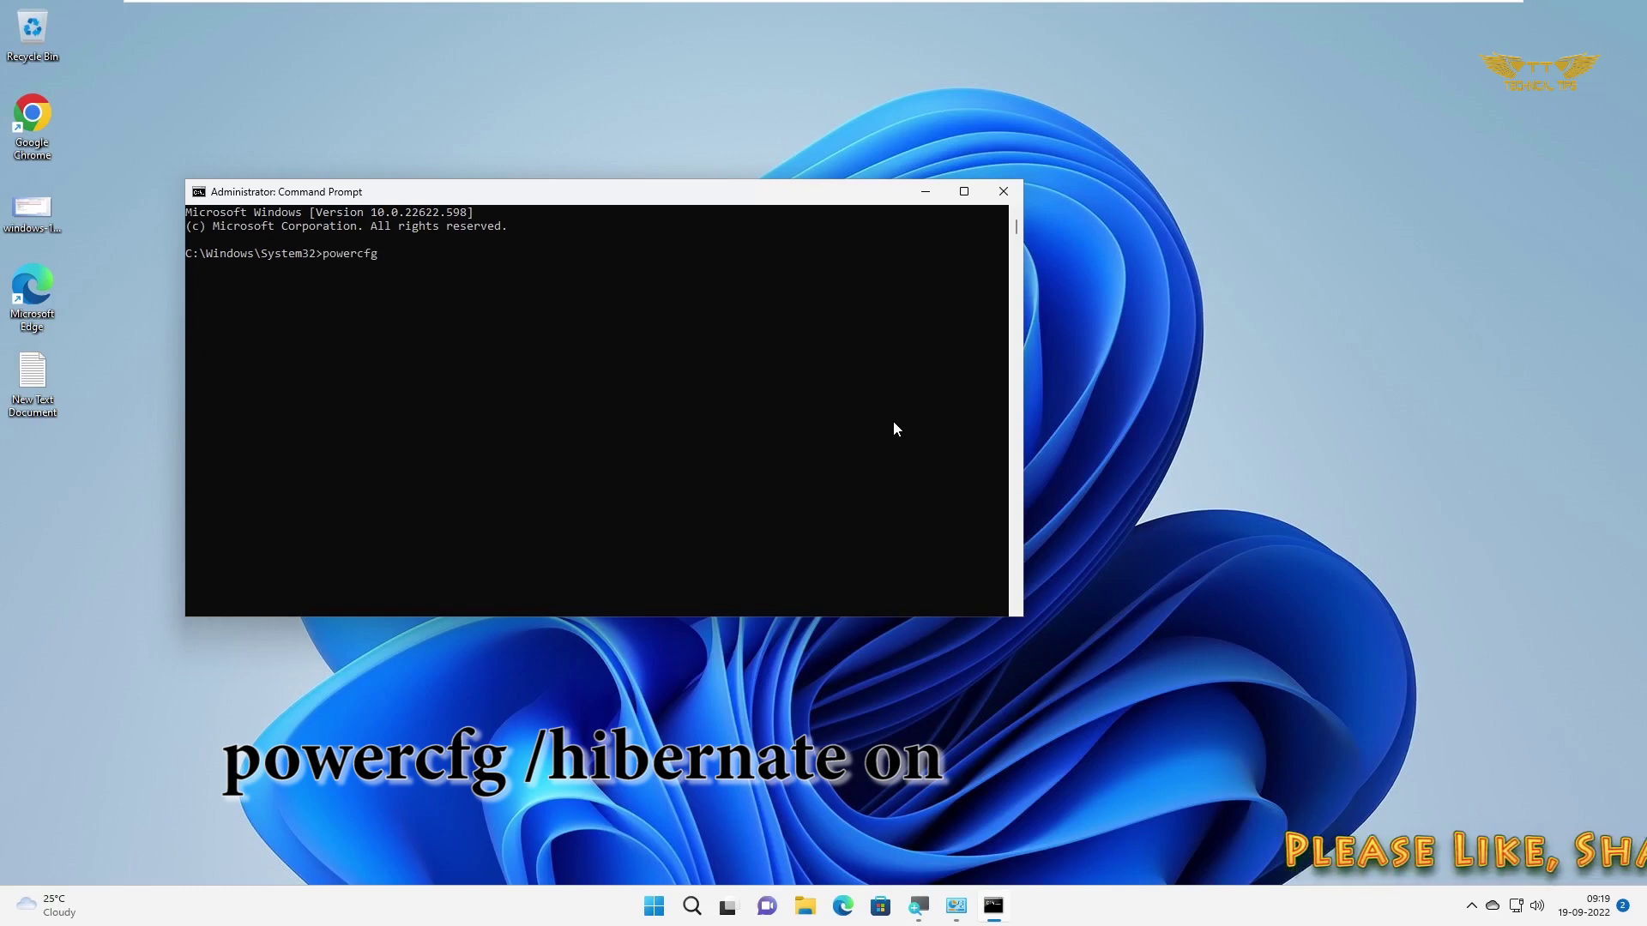
type(" /hibernate")
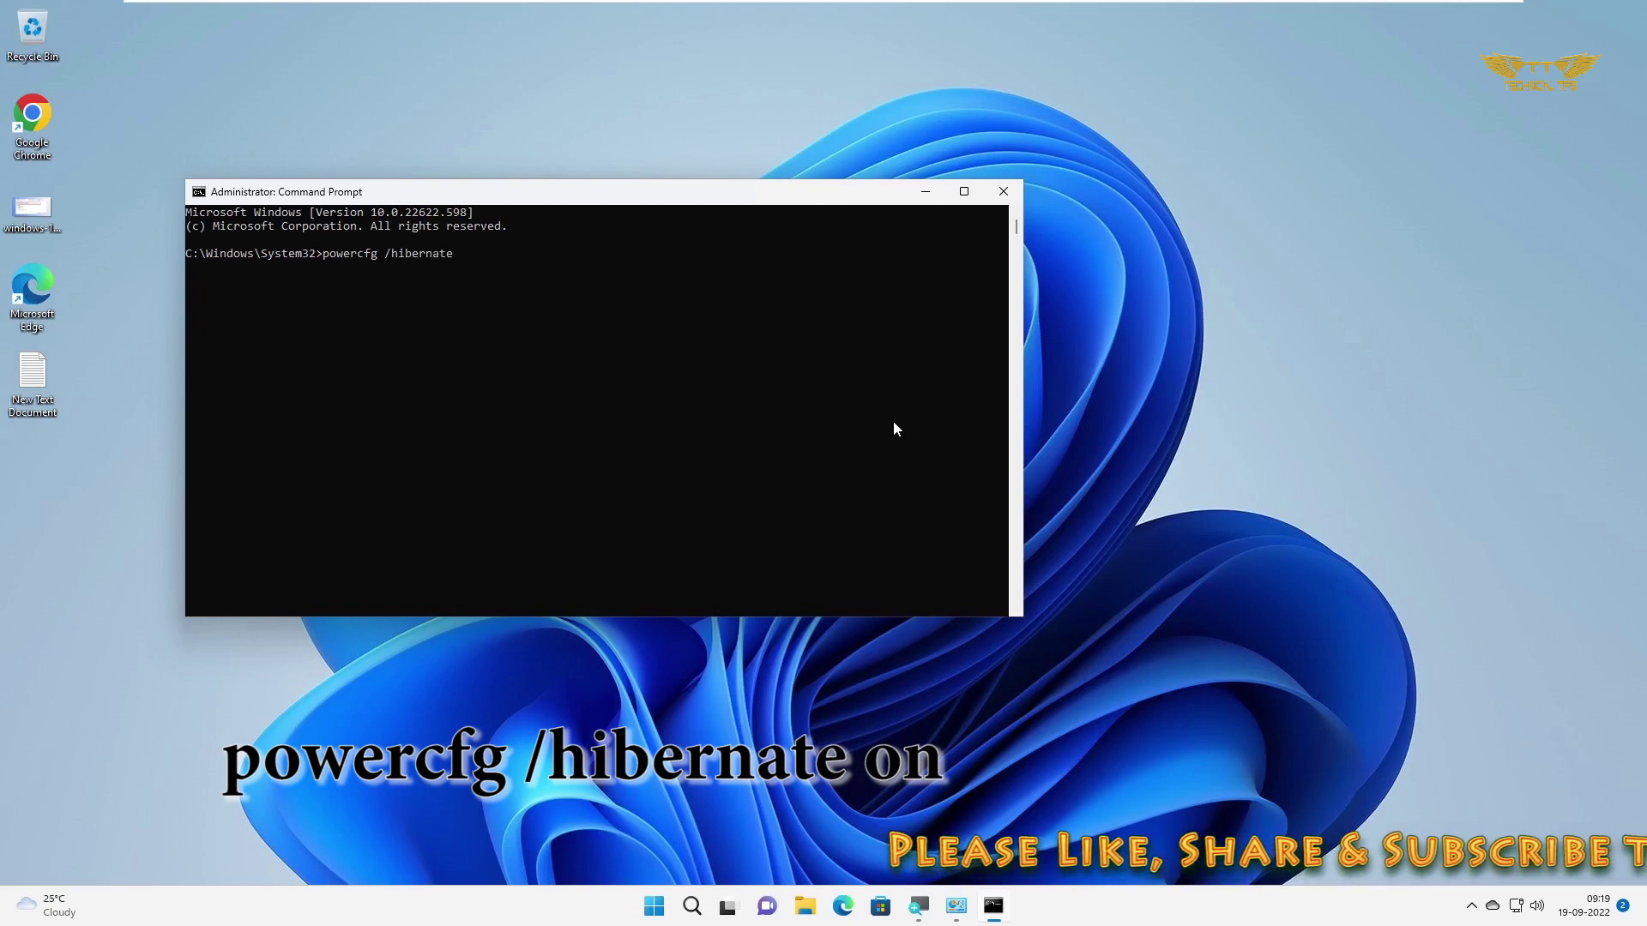
type(" on")
key("Return")
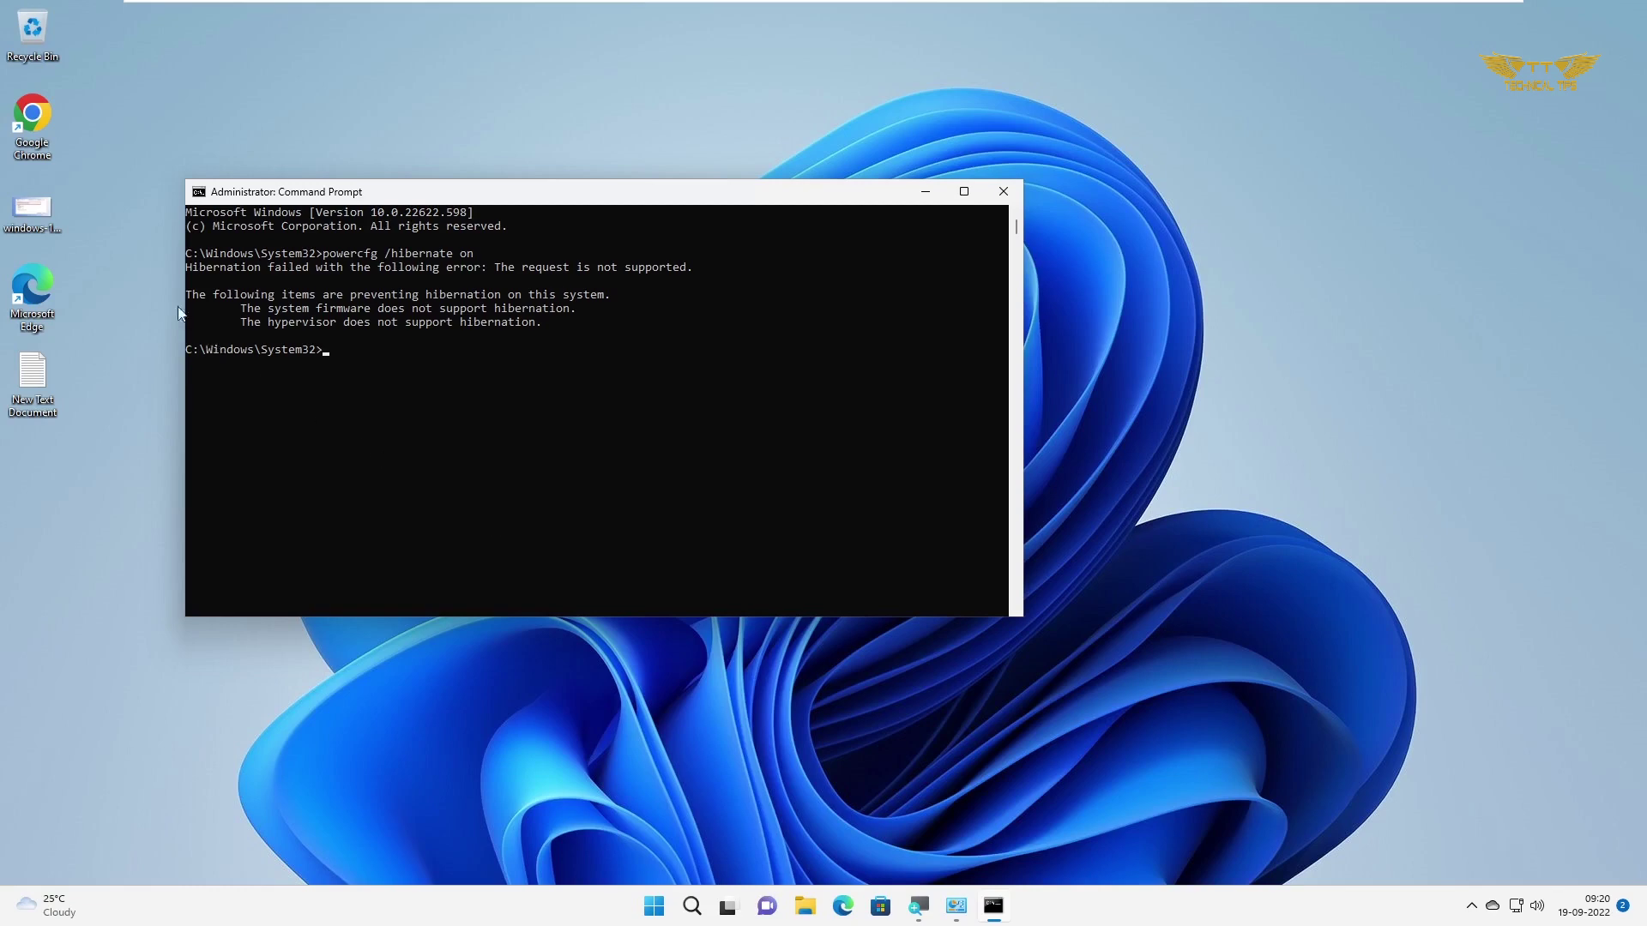
left_click(25, 221)
Reopen the fast startup image in Chrome, then close Chrome and Command Prompt
double_click(26, 221)
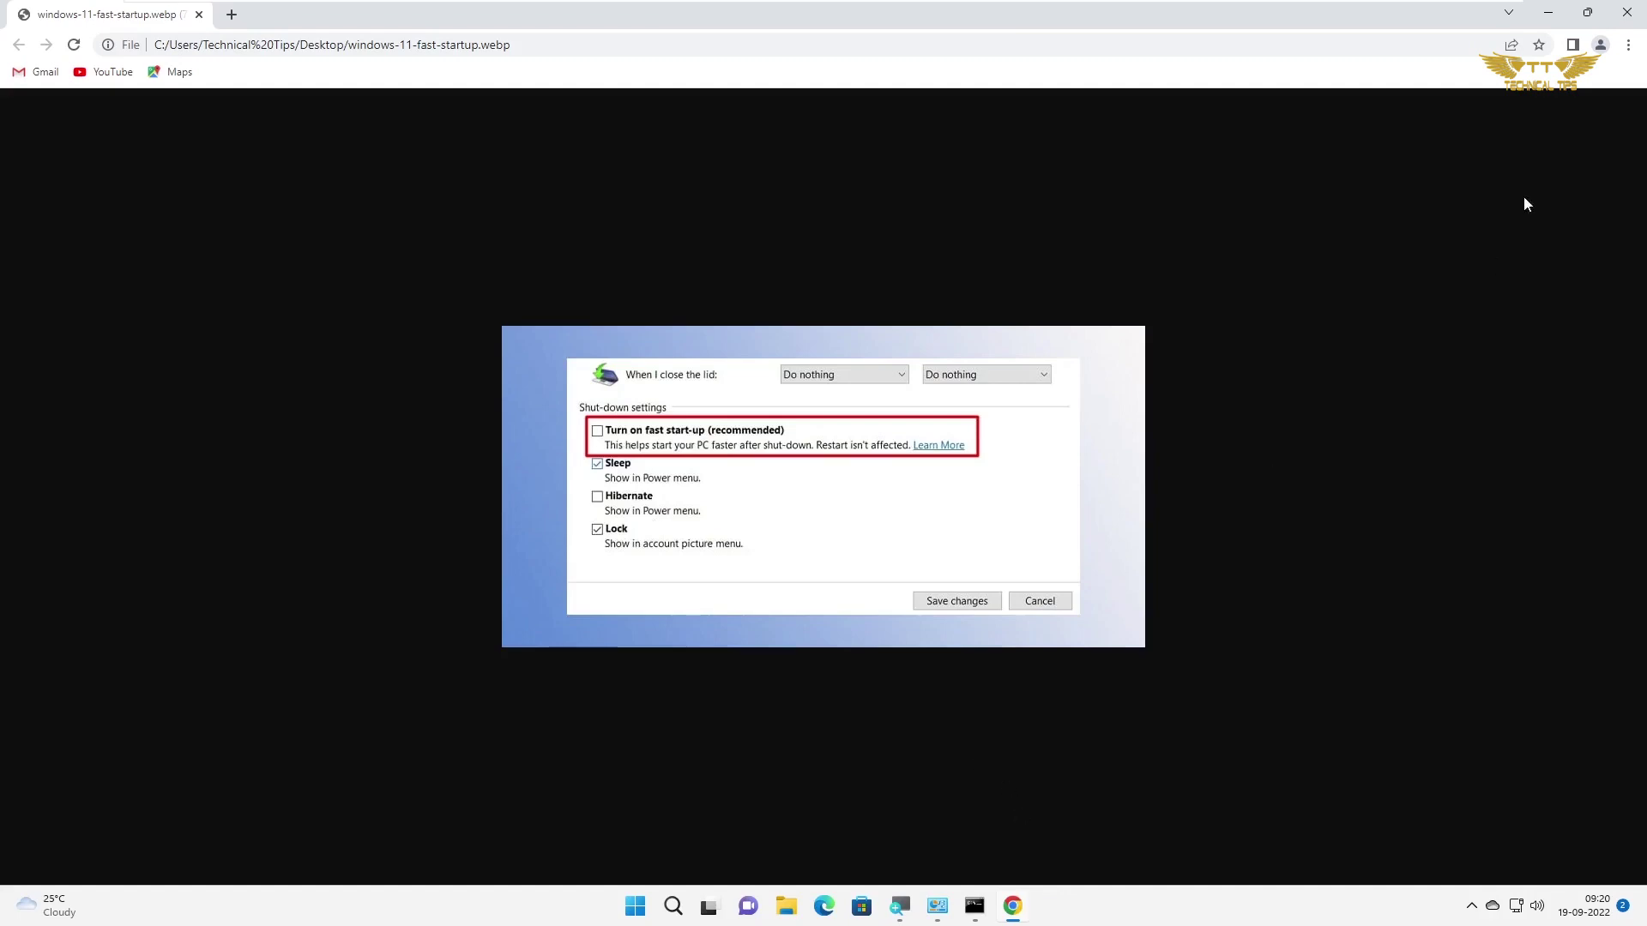
left_click(1627, 12)
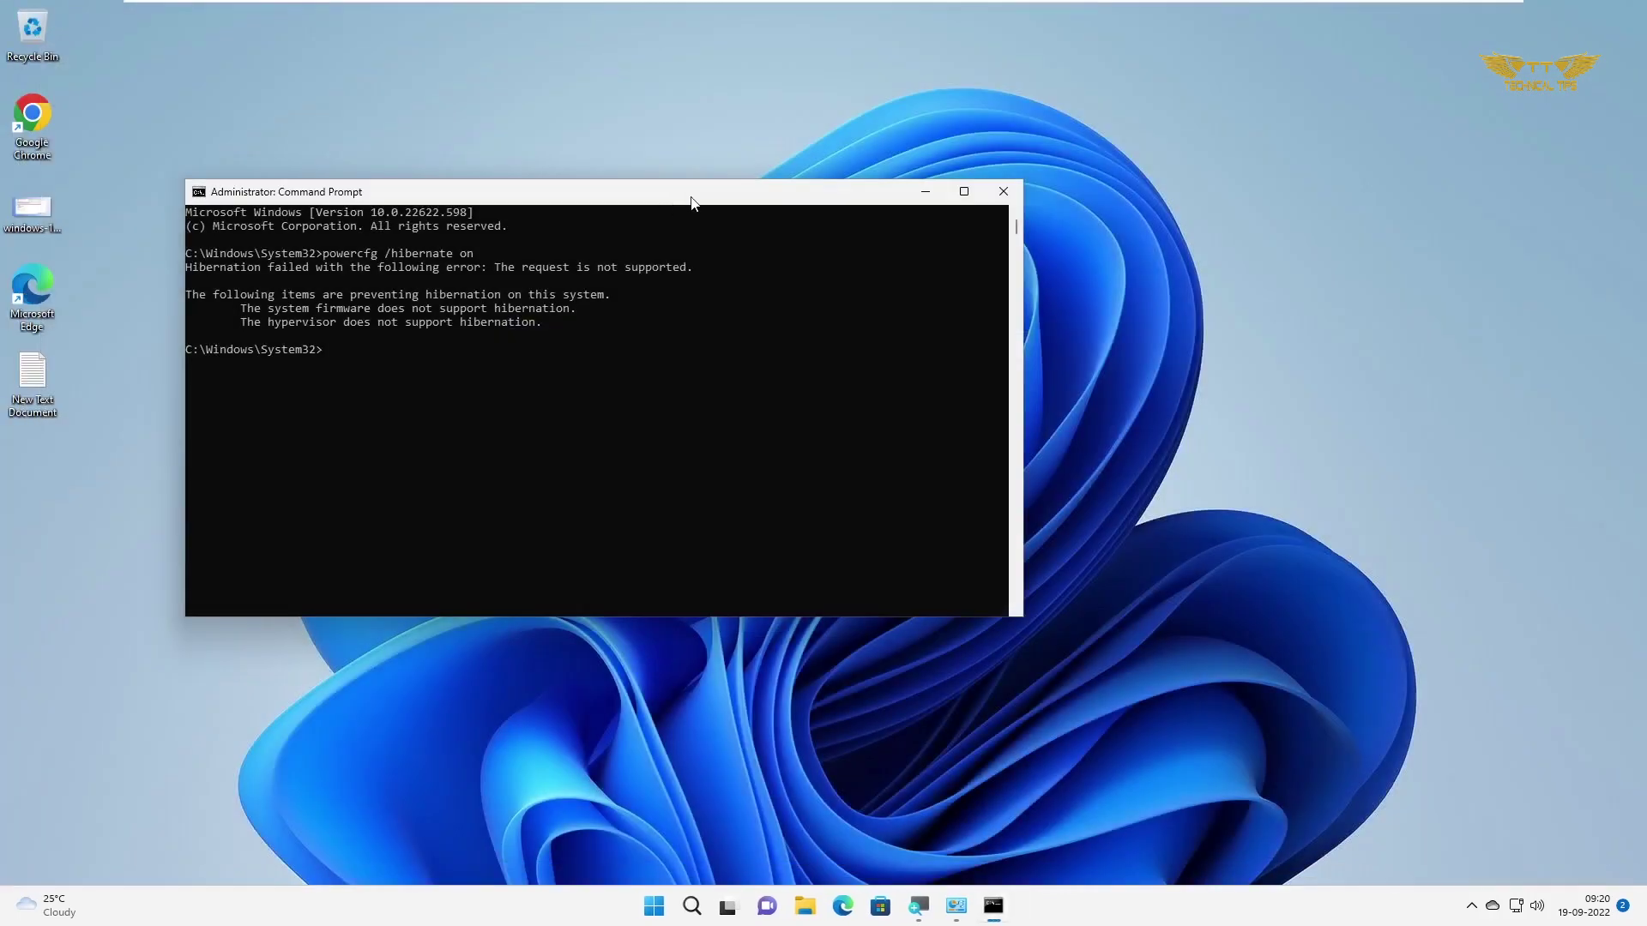
left_click(1003, 193)
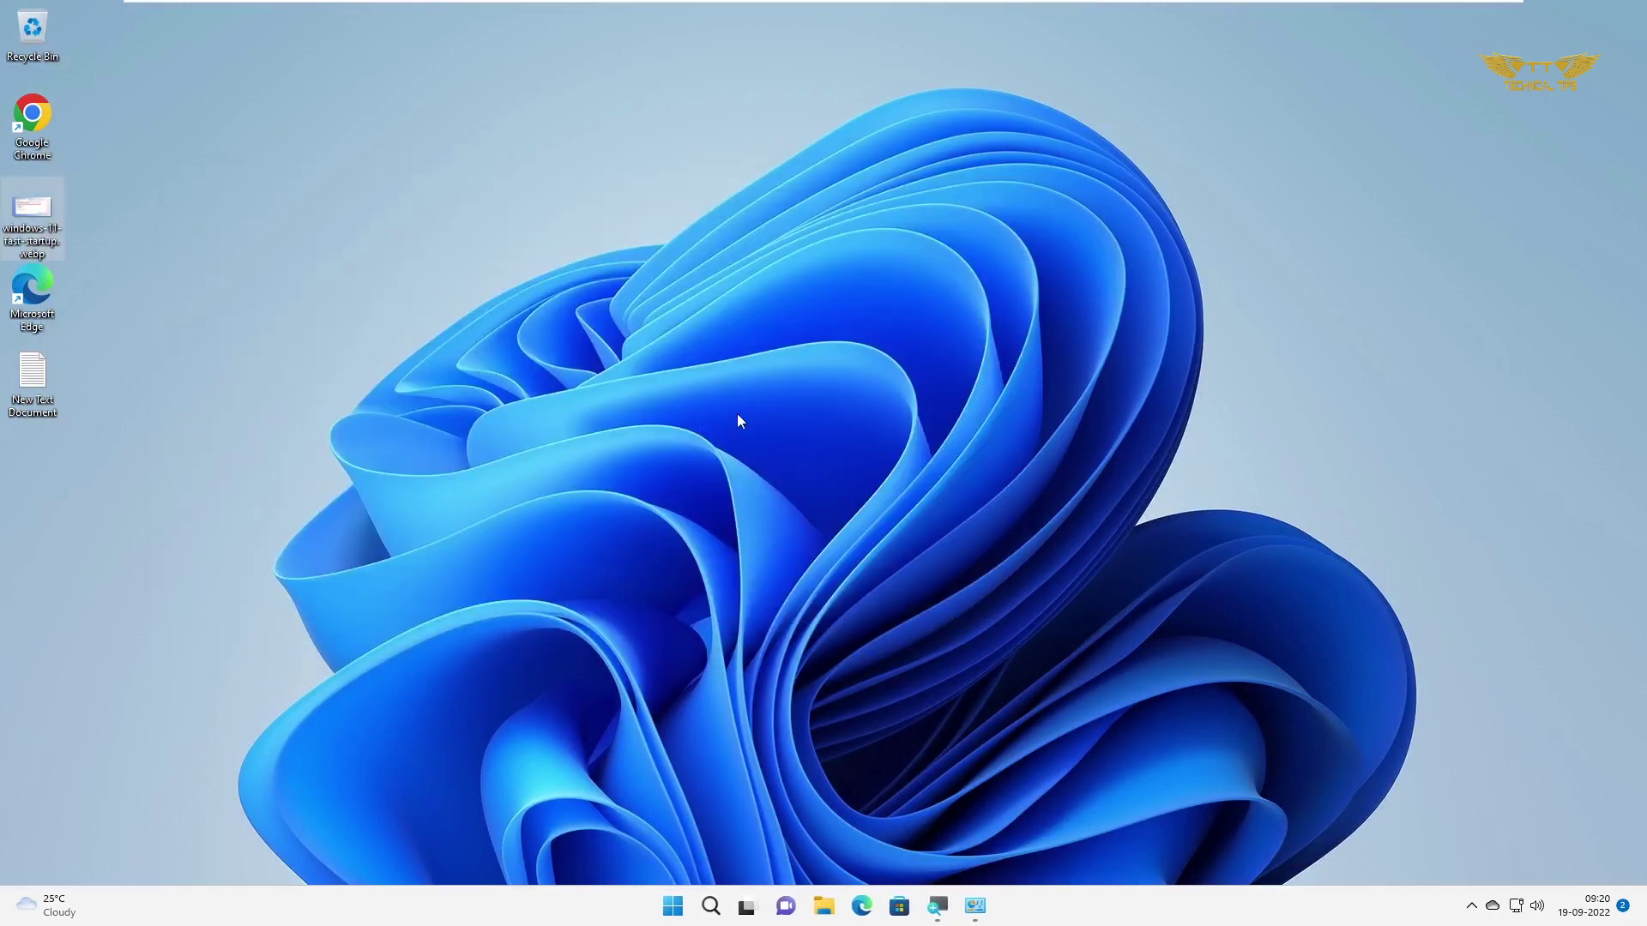